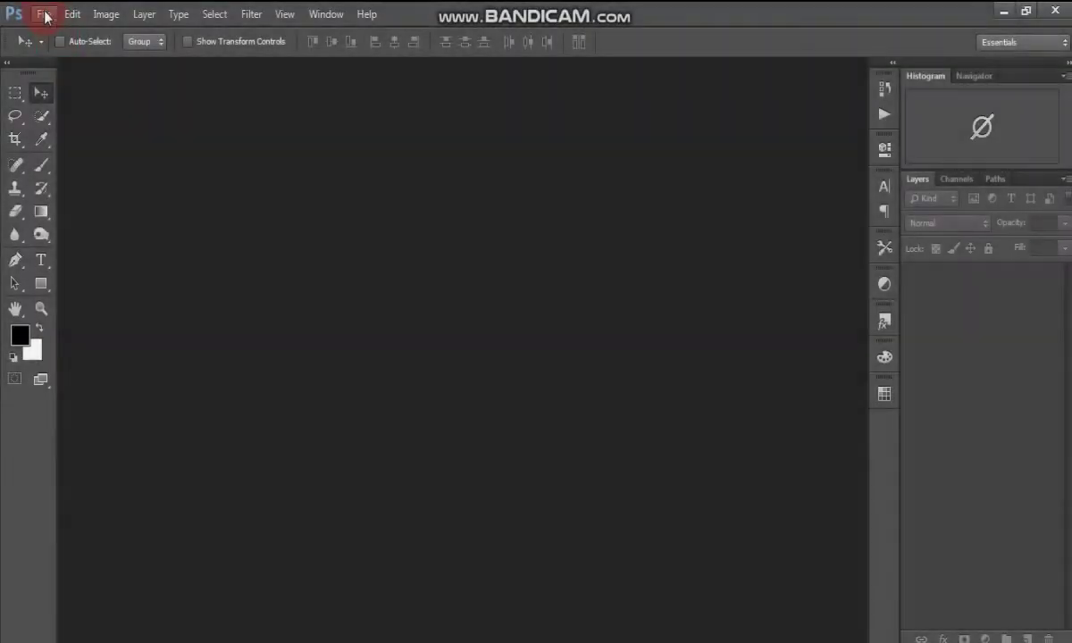
# Step: Create a new 1080 × 1080 px, 72 ppi document with a white background
pyautogui.click(43, 16)
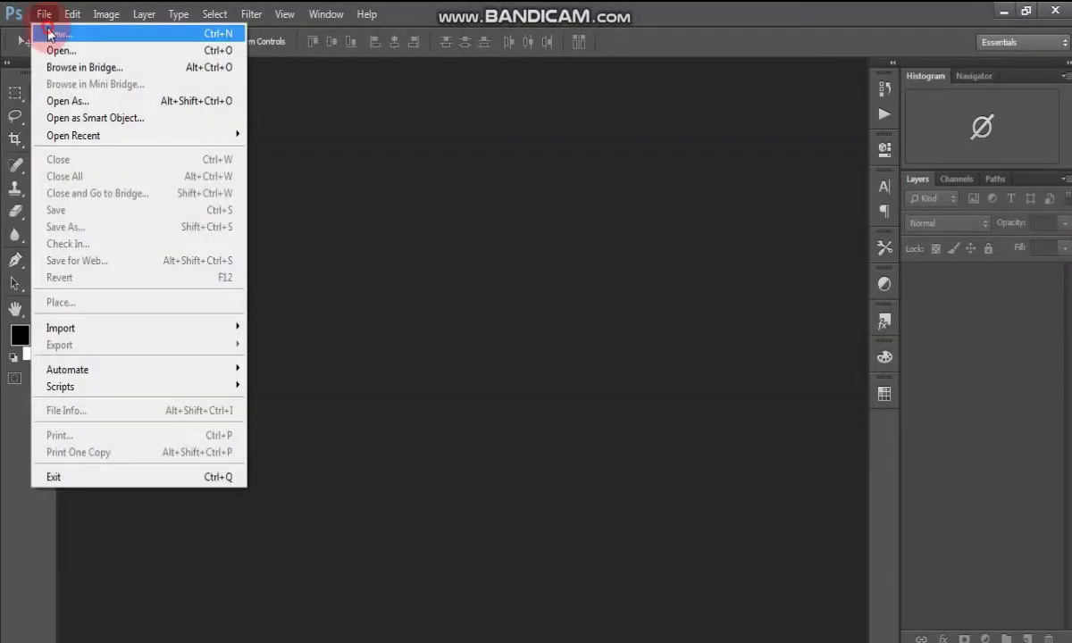
pyautogui.click(50, 34)
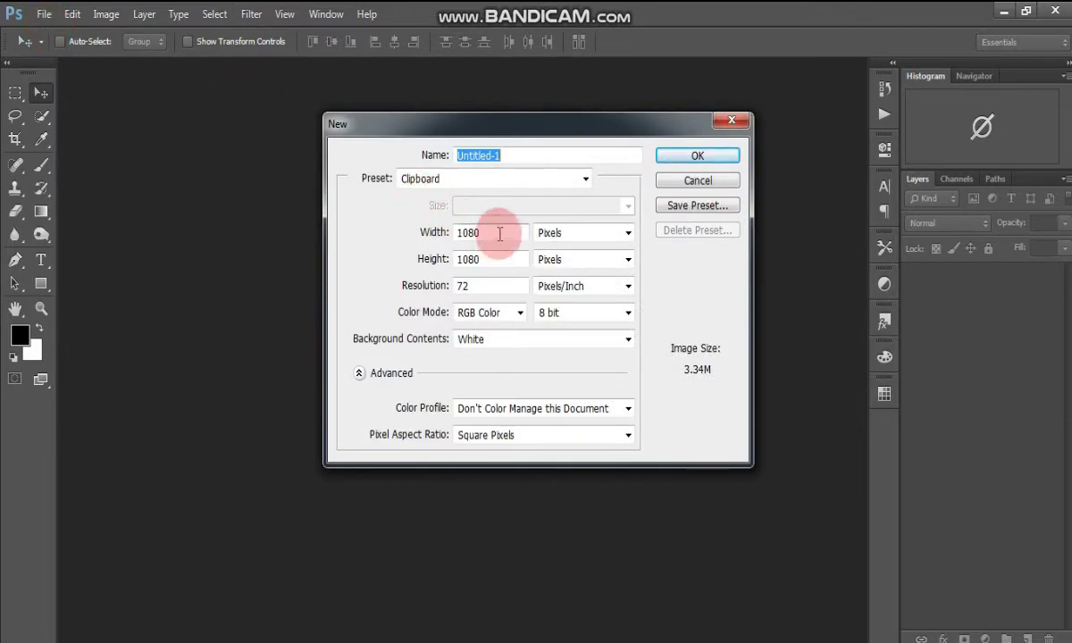
pyautogui.click(436, 232)
pyautogui.click(443, 260)
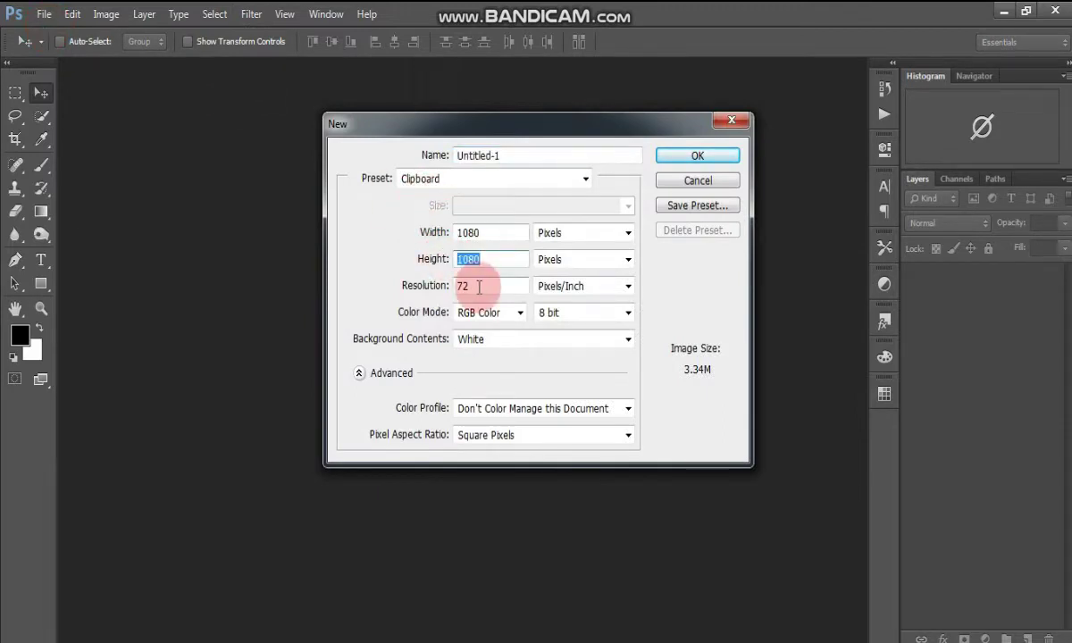
pyautogui.click(438, 286)
pyautogui.click(668, 166)
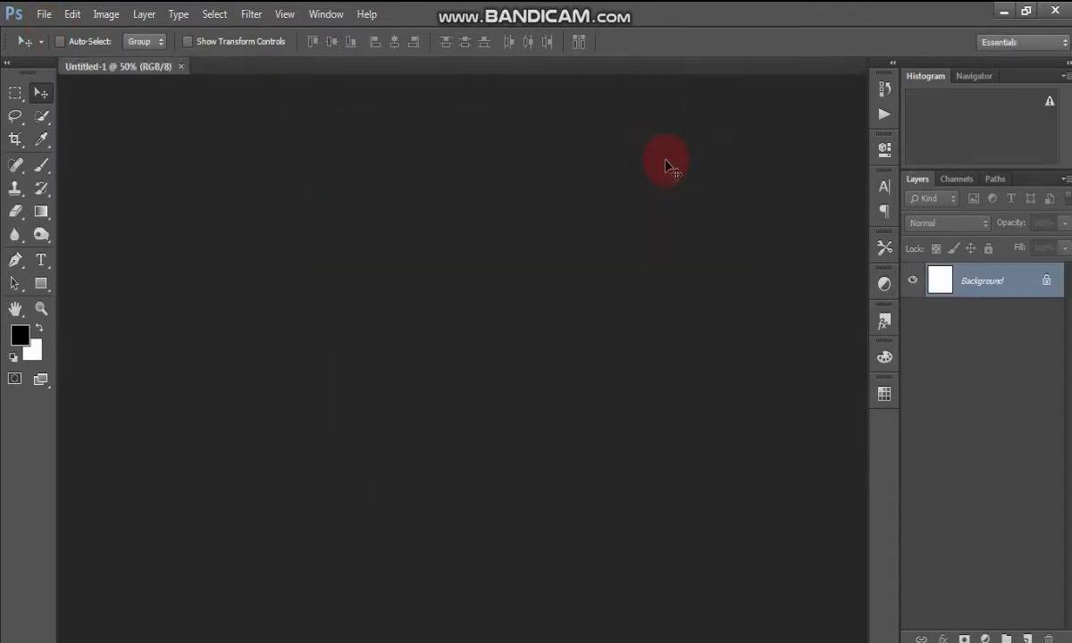
# Step: Place the portrait photo onto the canvas as its own layer and commit it
pyautogui.click(54, 13)
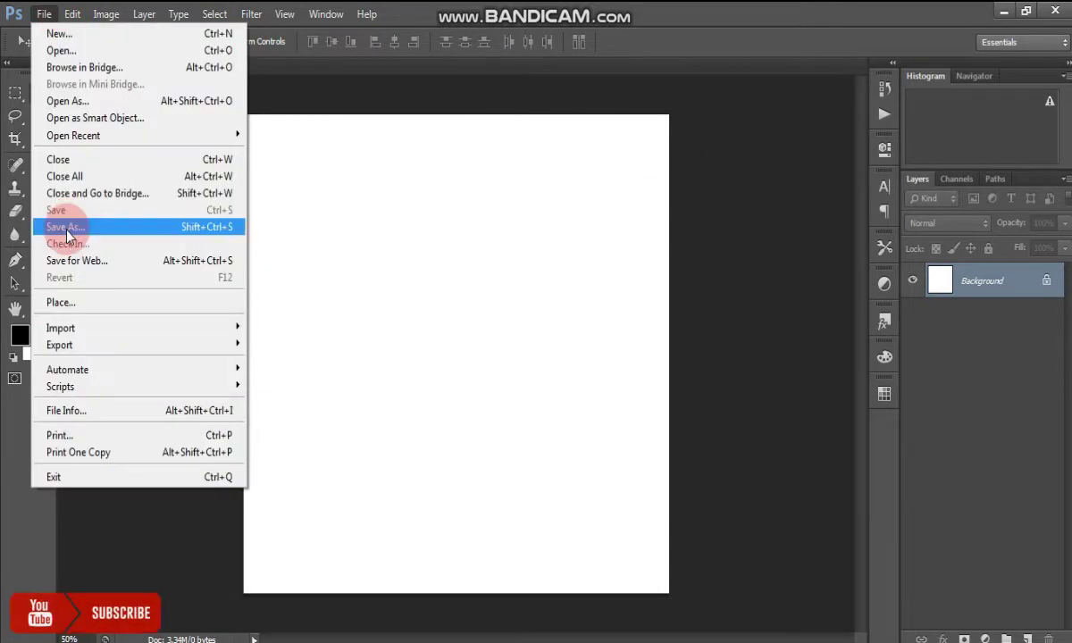
pyautogui.click(82, 301)
pyautogui.click(688, 234)
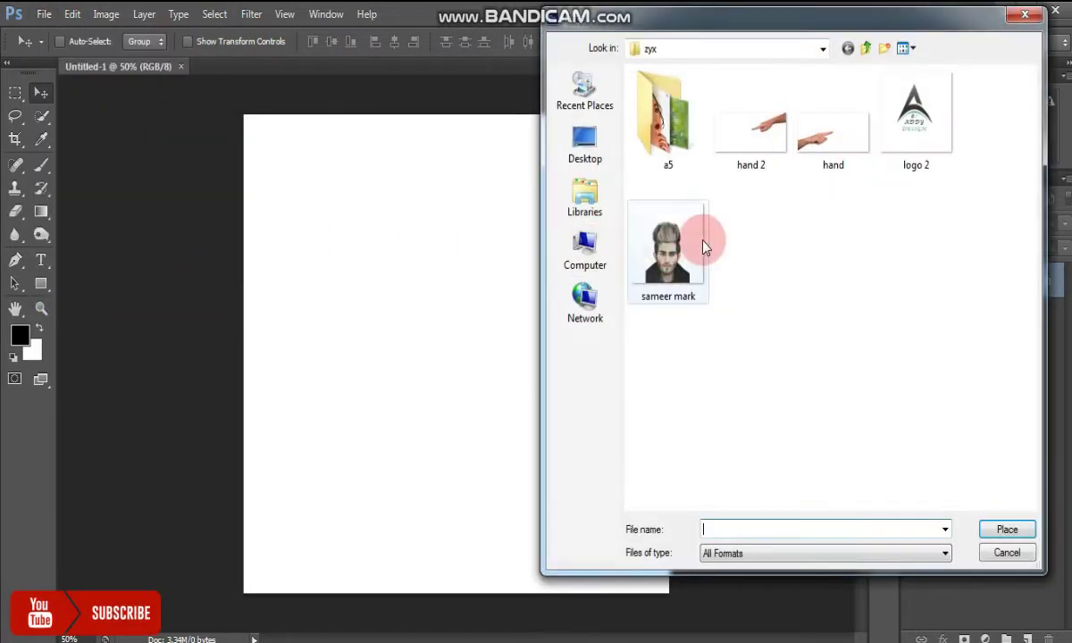
pyautogui.click(1001, 530)
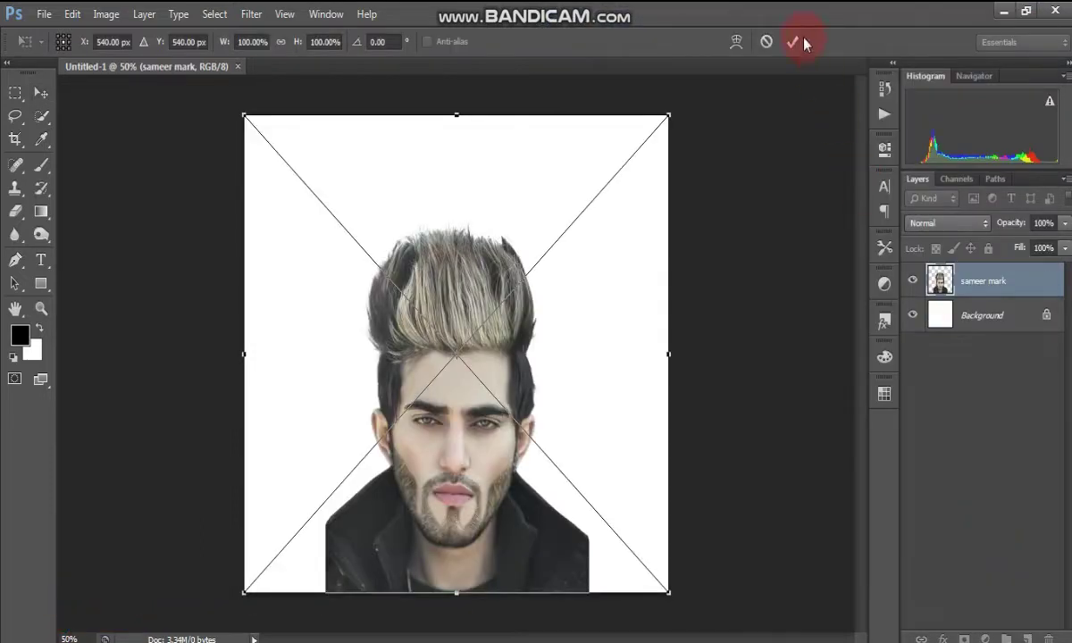
pyautogui.click(795, 41)
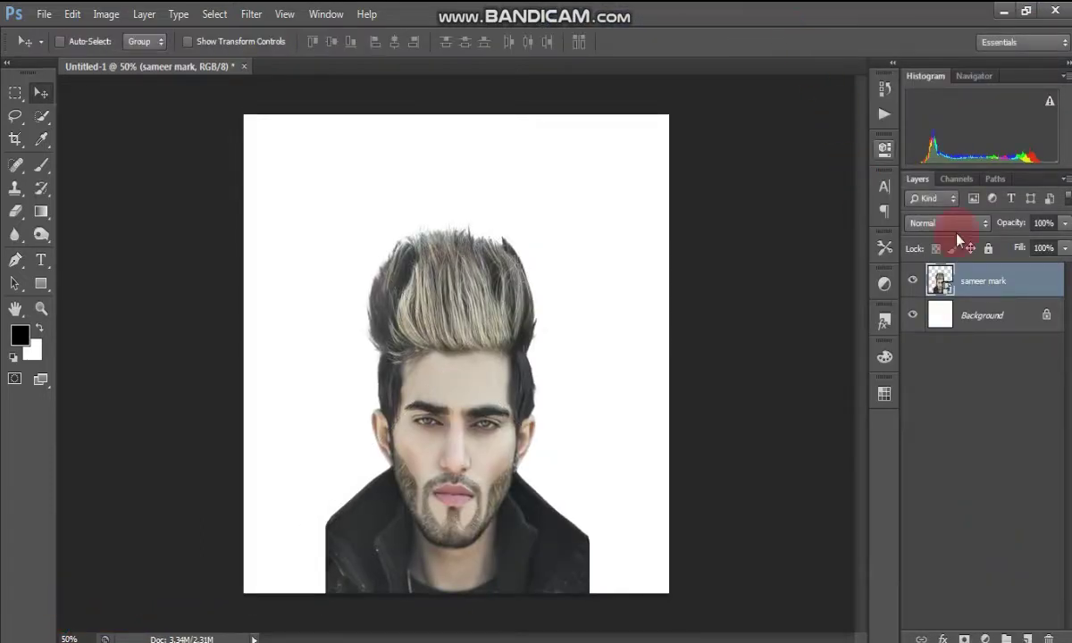
# Step: Rasterize the portrait layer and mask it to a Quick Selection of the hair, face and jacket
pyautogui.rightClick(983, 282)
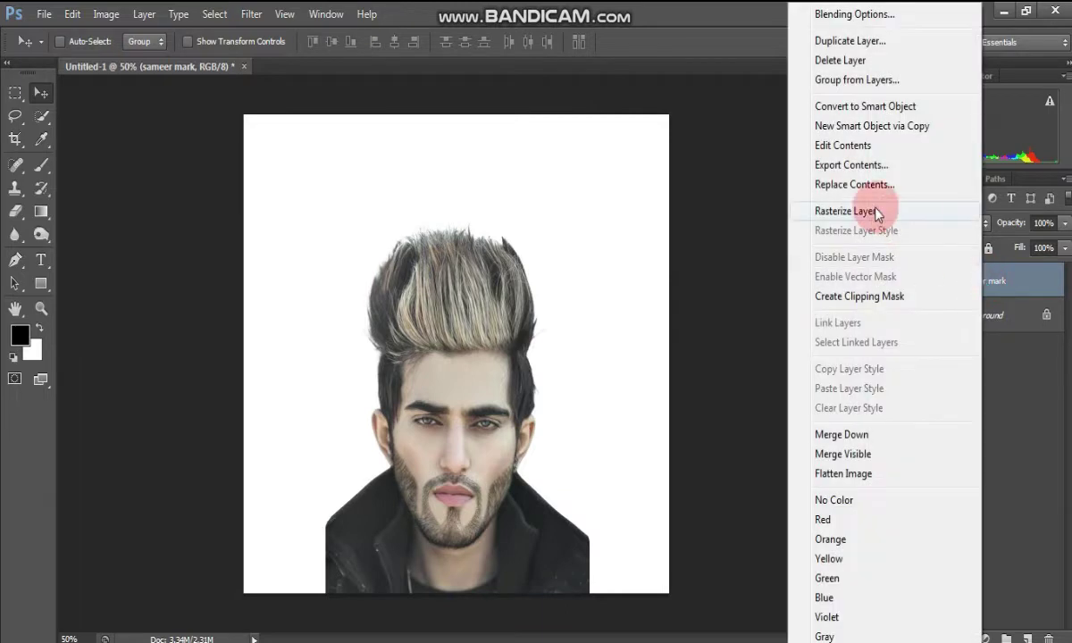
pyautogui.click(822, 211)
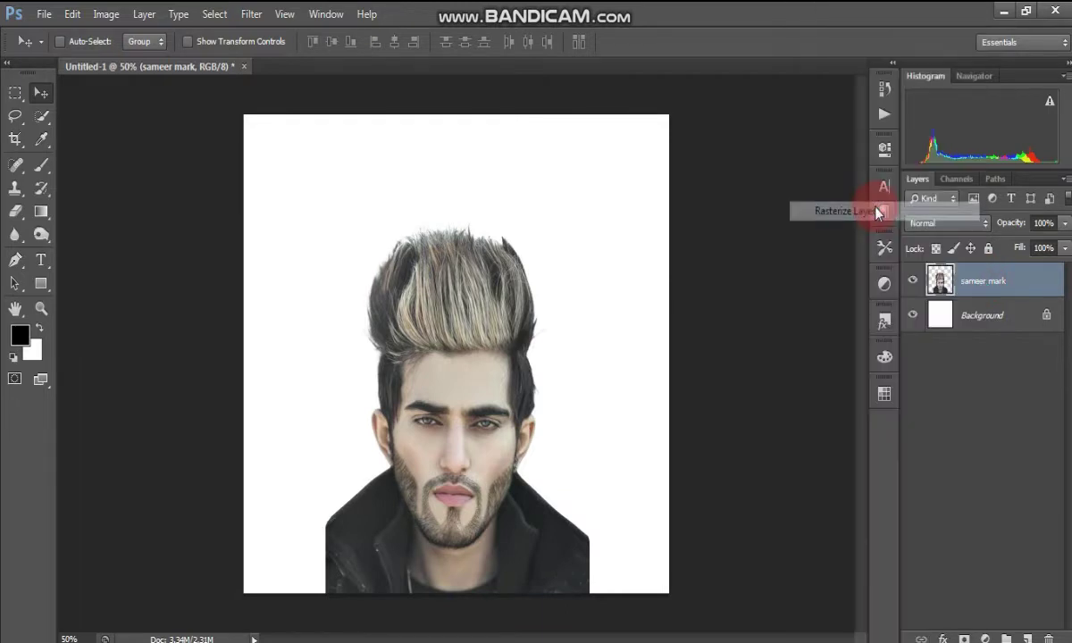
pyautogui.click(39, 119)
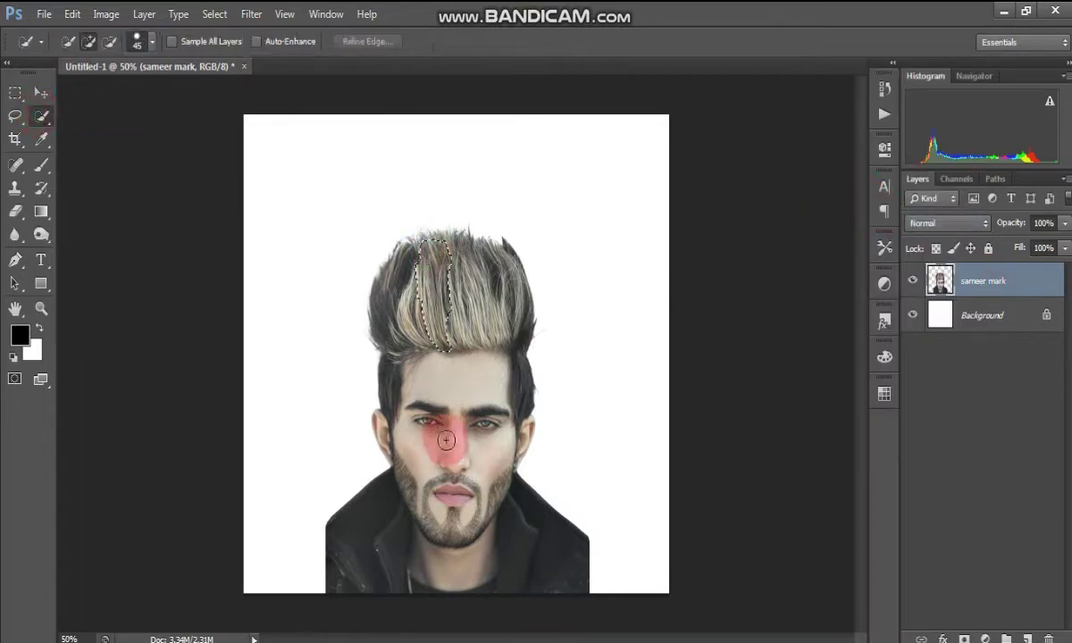
pyautogui.moveTo(411, 409)
pyautogui.mouseDown()
pyautogui.moveTo(539, 567)
pyautogui.moveTo(565, 565)
pyautogui.mouseUp()
pyautogui.moveTo(393, 559)
pyautogui.mouseDown()
pyautogui.moveTo(371, 431)
pyautogui.moveTo(395, 382)
pyautogui.moveTo(449, 431)
pyautogui.mouseUp()
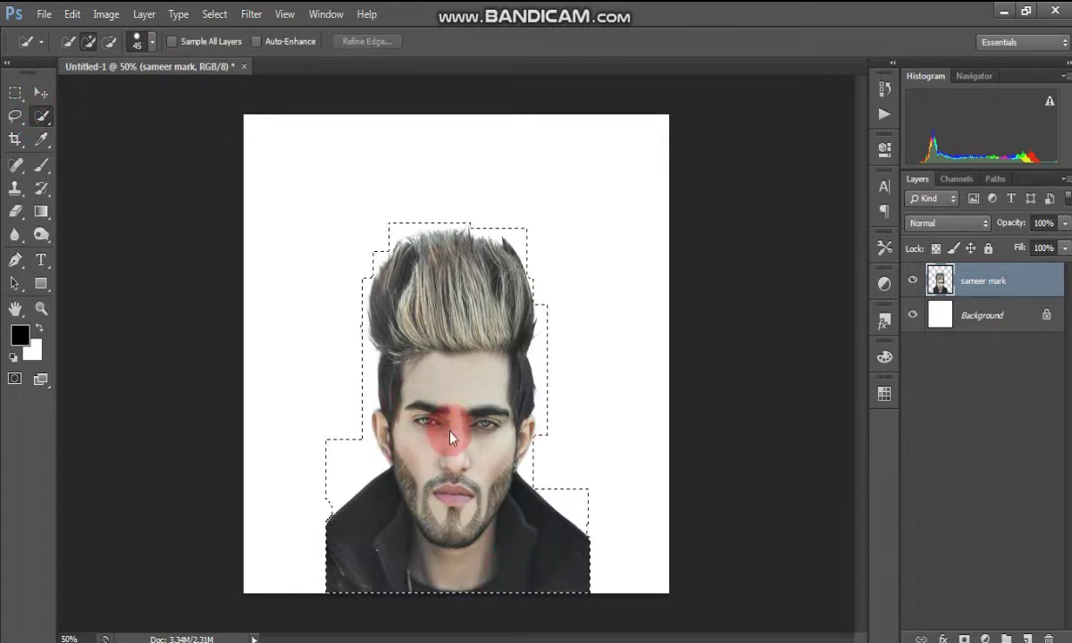
pyautogui.click(966, 636)
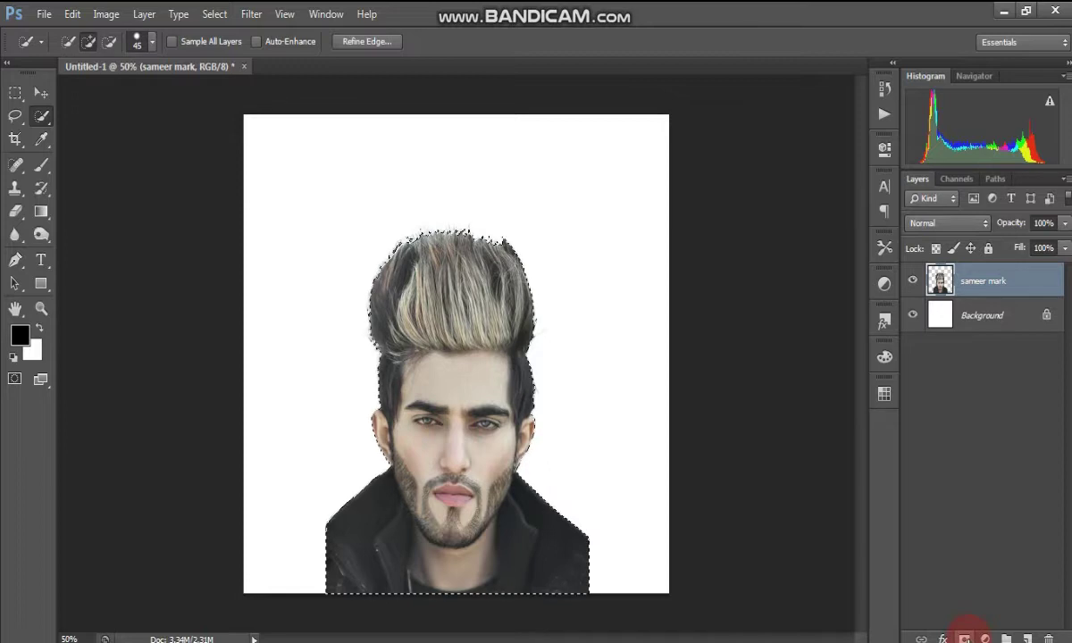
pyautogui.click(966, 637)
pyautogui.click(1006, 295)
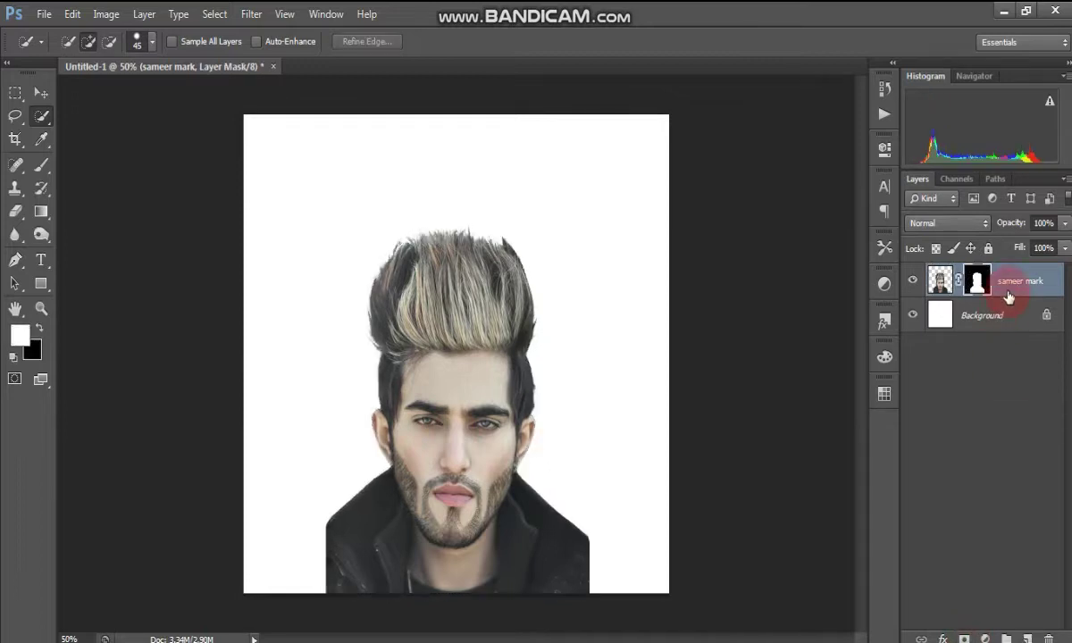
# Step: Duplicate the masked portrait layer and permanently apply the copy's layer mask
pyautogui.rightClick(1008, 296)
pyautogui.click(860, 152)
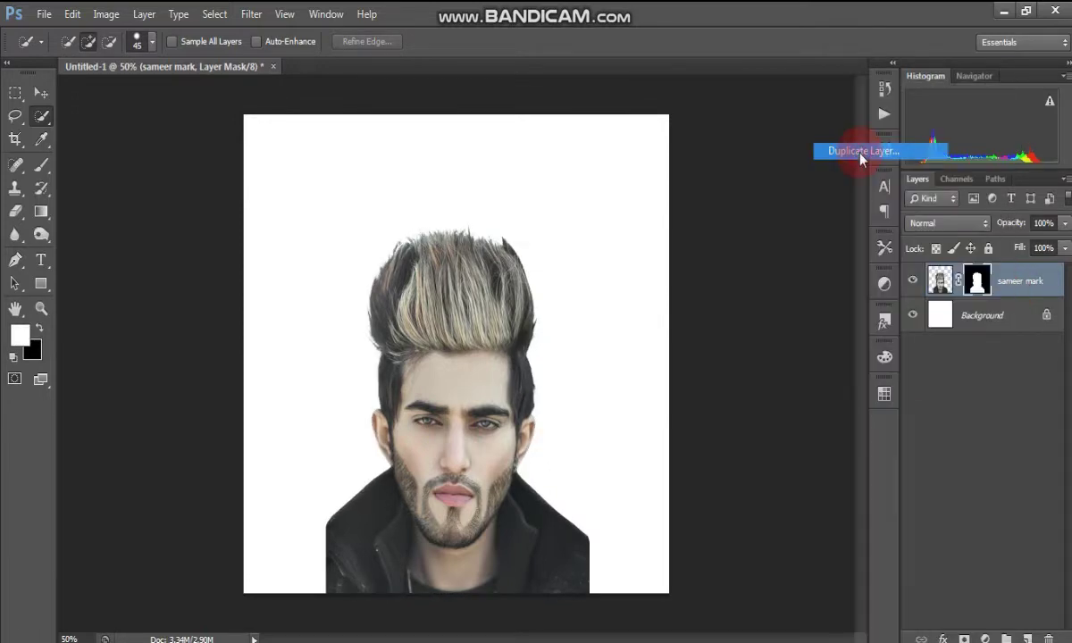
pyautogui.click(676, 201)
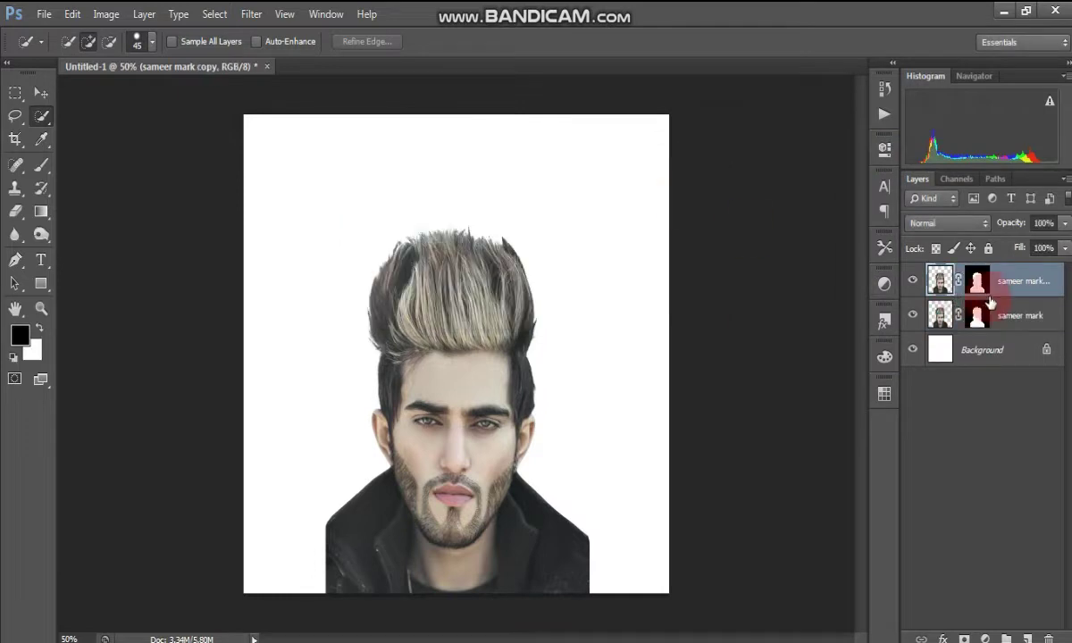
pyautogui.rightClick(981, 293)
pyautogui.click(956, 350)
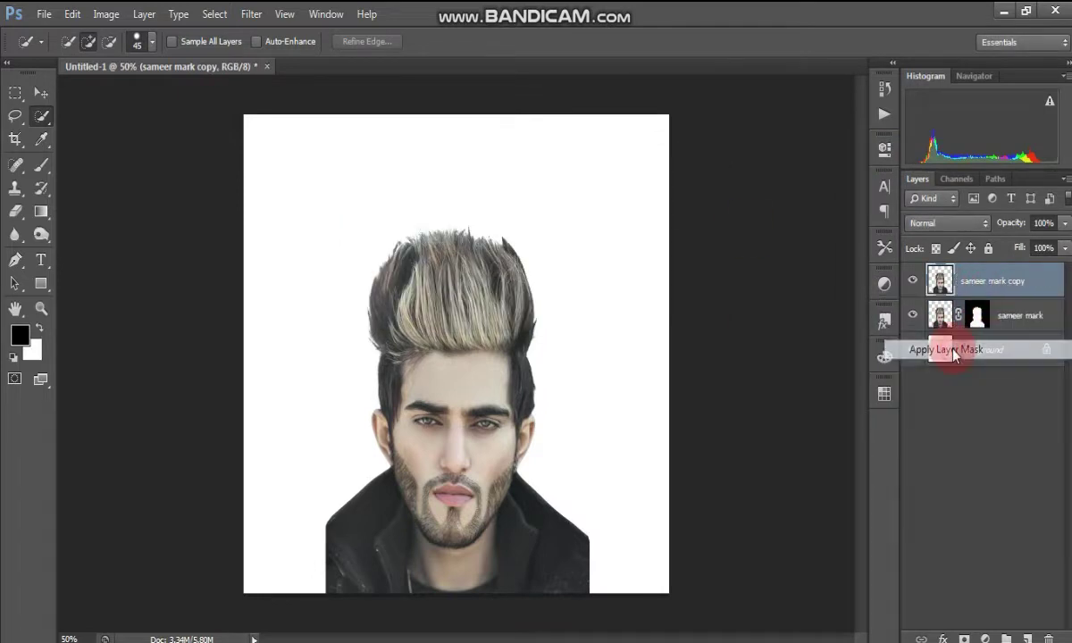
# Step: Cut a horizontal band across the hair onto its own layer with Layer Via Cut
pyautogui.click(16, 93)
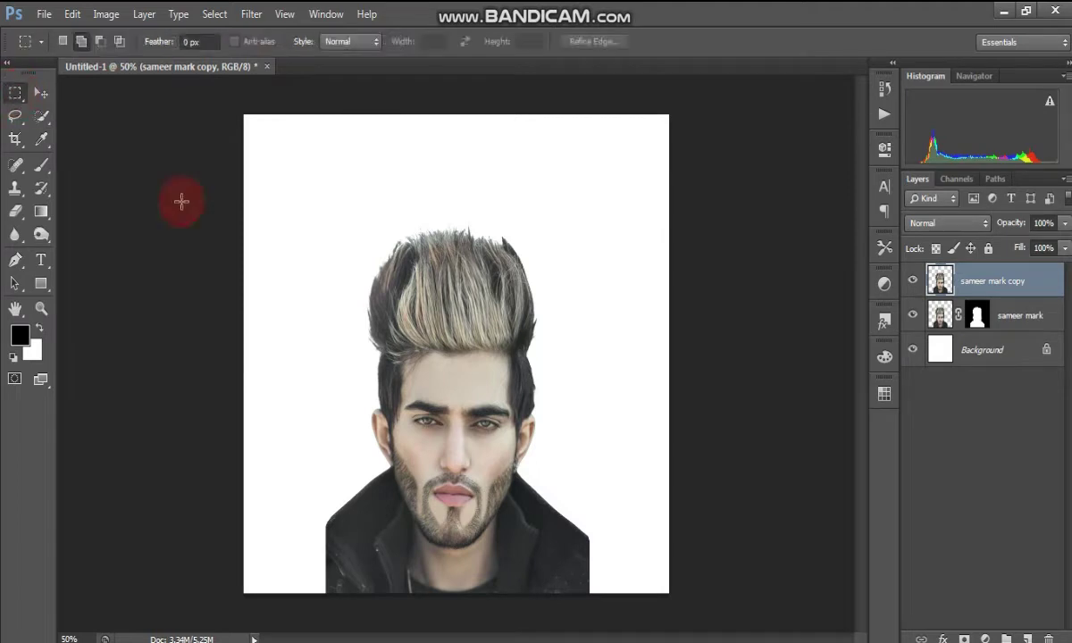
pyautogui.moveTo(355, 332); pyautogui.dragTo(557, 378)
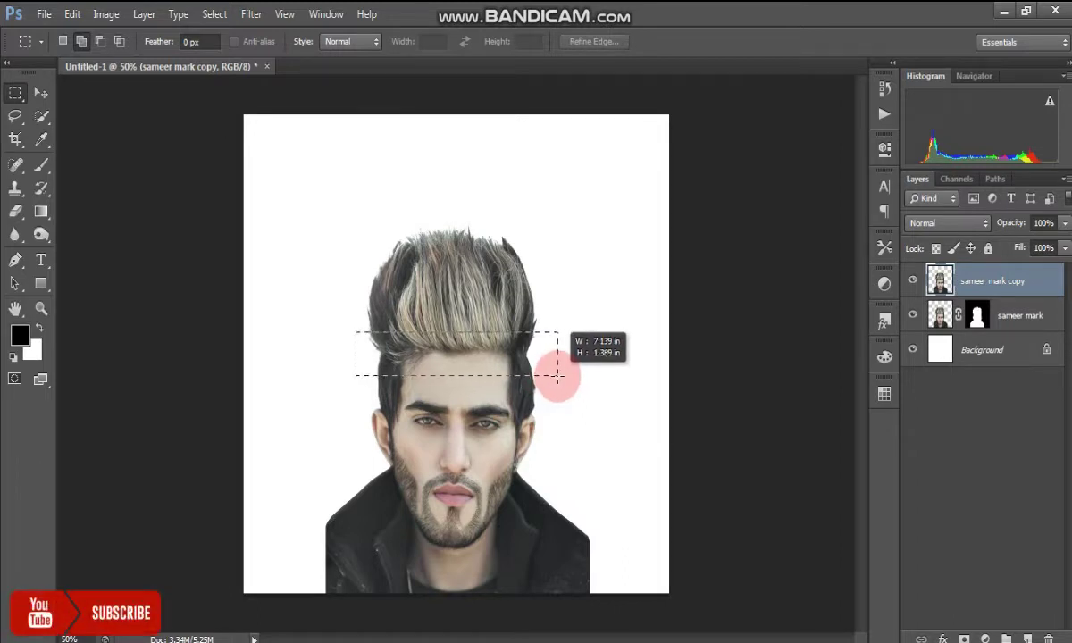
pyautogui.moveTo(557, 376); pyautogui.dragTo(556, 376)
pyautogui.rightClick(512, 357)
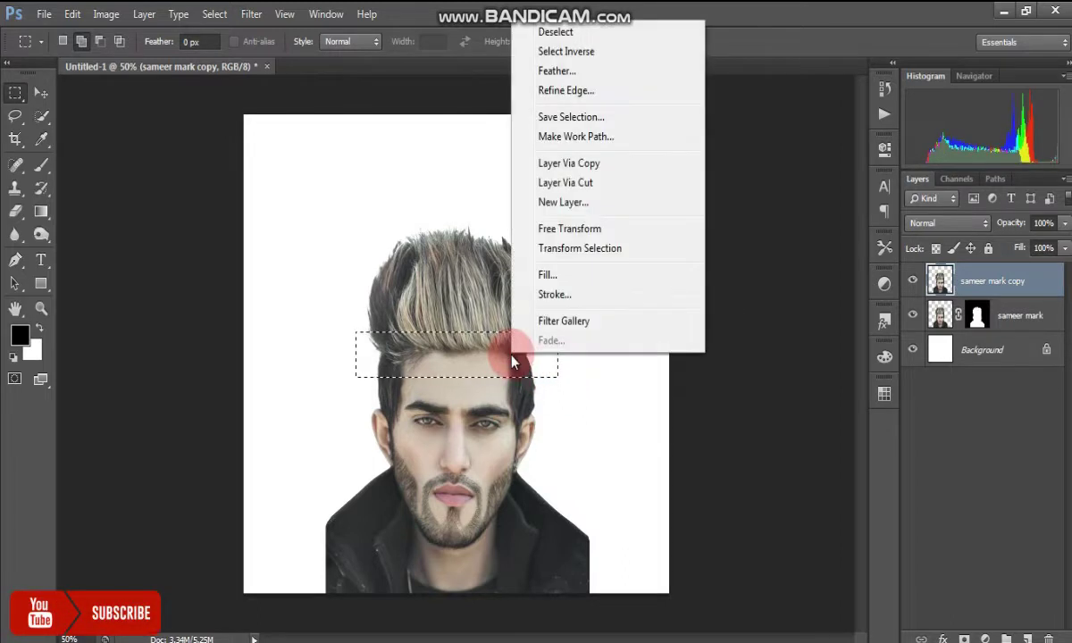
pyautogui.click(550, 184)
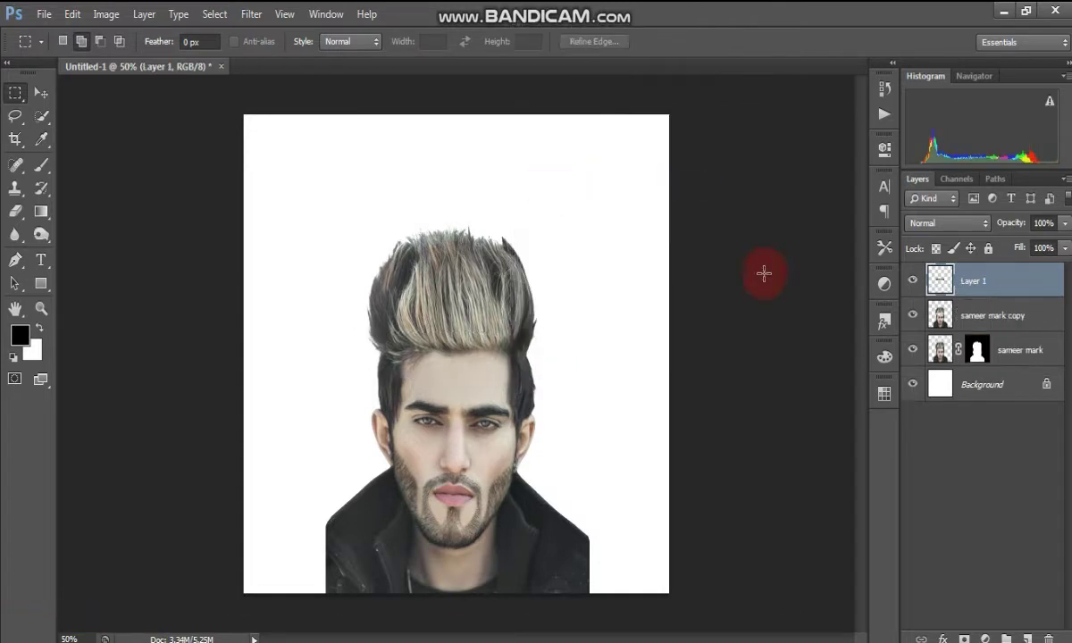
# Step: Cut a horizontal band across the cheeks from the portrait copy onto its own layer
pyautogui.click(983, 328)
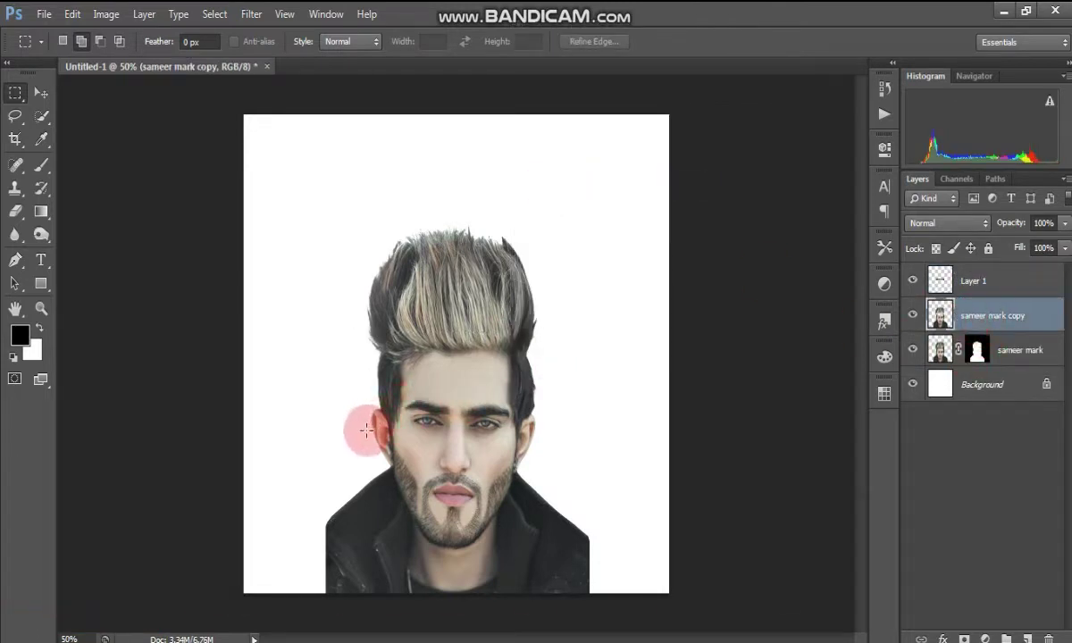
pyautogui.moveTo(365, 432); pyautogui.dragTo(542, 468)
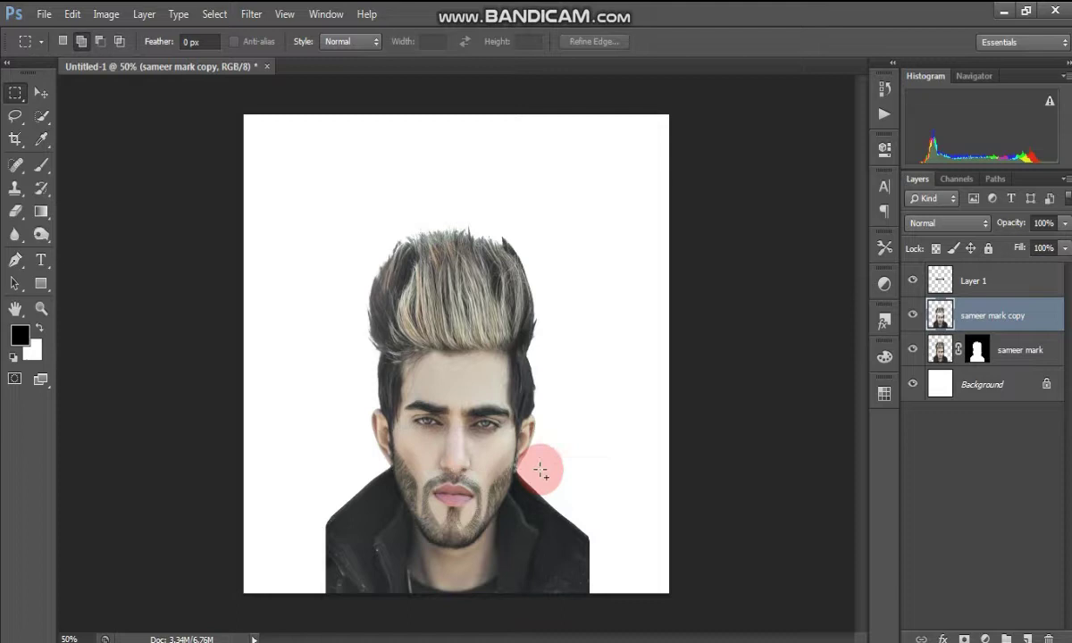
pyautogui.rightClick(487, 449)
pyautogui.click(515, 285)
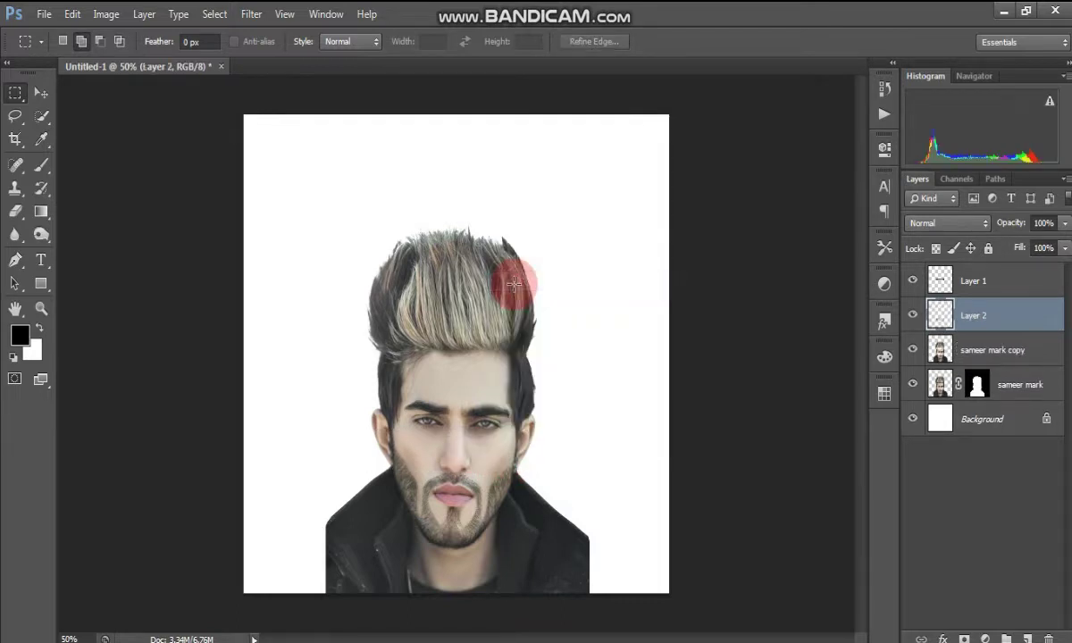
# Step: Hide the original masked portrait, check the band layers' visibility, and select Layer 2
pyautogui.click(913, 384)
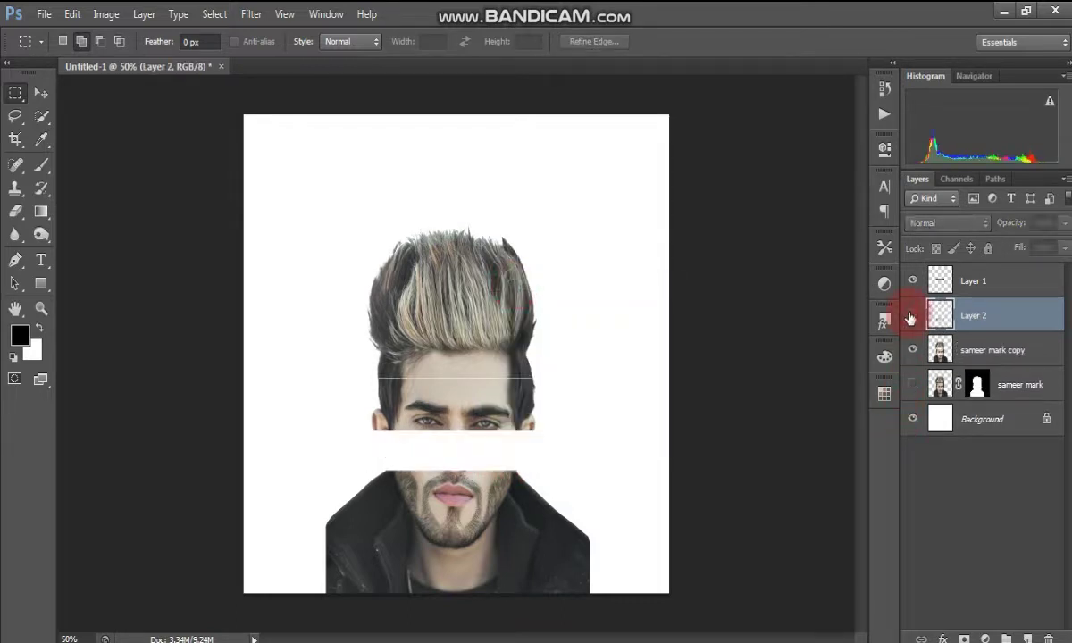
pyautogui.click(912, 283)
pyautogui.click(913, 315)
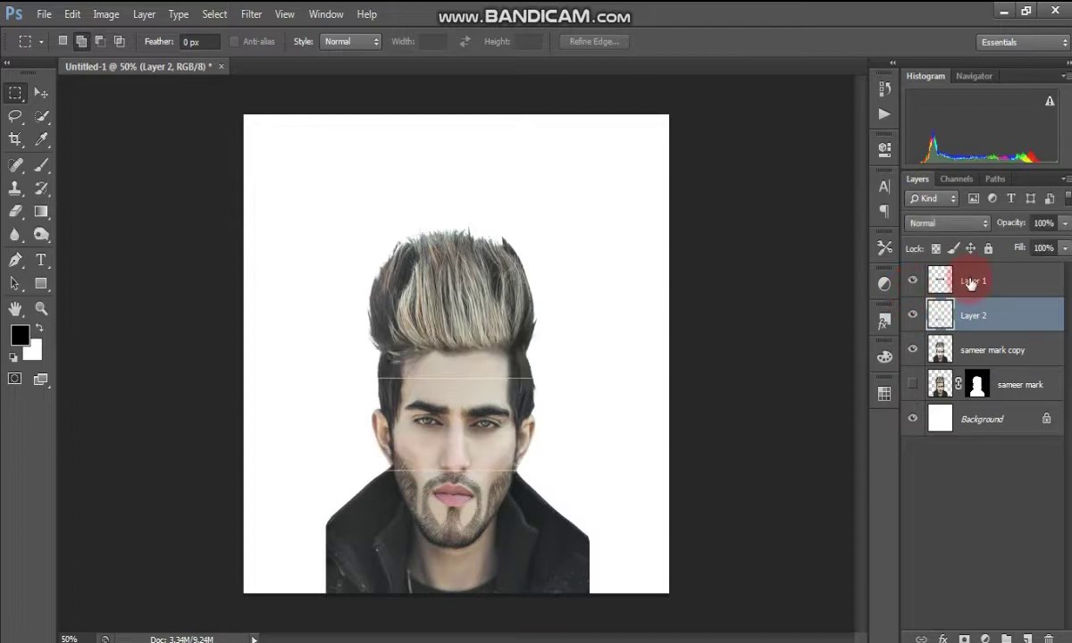
pyautogui.click(972, 282)
pyautogui.click(951, 314)
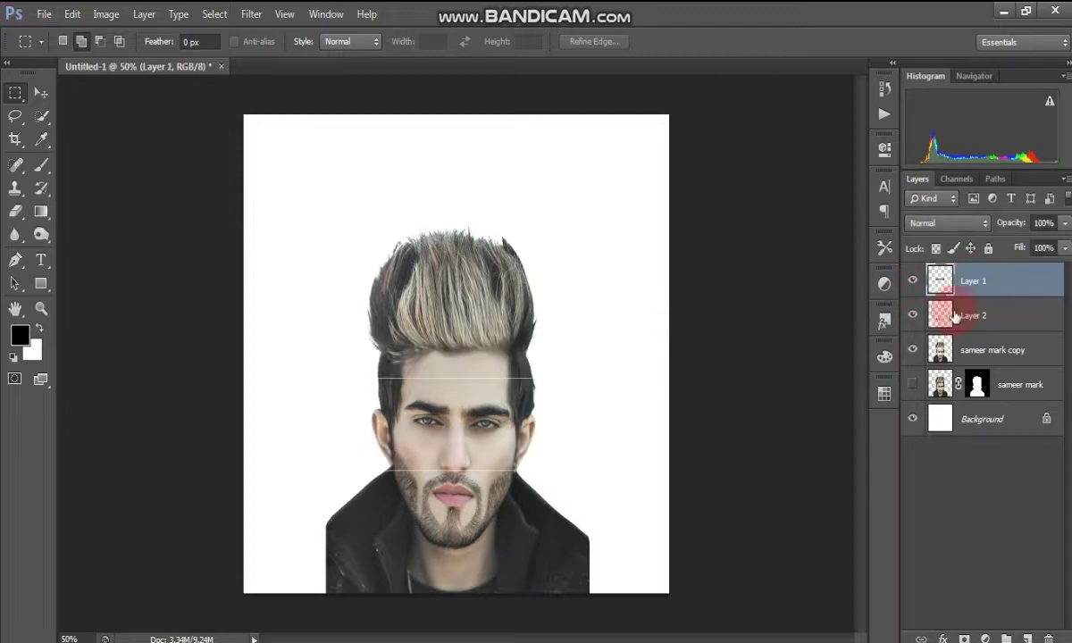
pyautogui.click(959, 313)
pyautogui.click(248, 89)
# Step: Place the hand image left of the face pointing at the forehead, then select Layer 2
pyautogui.click(40, 13)
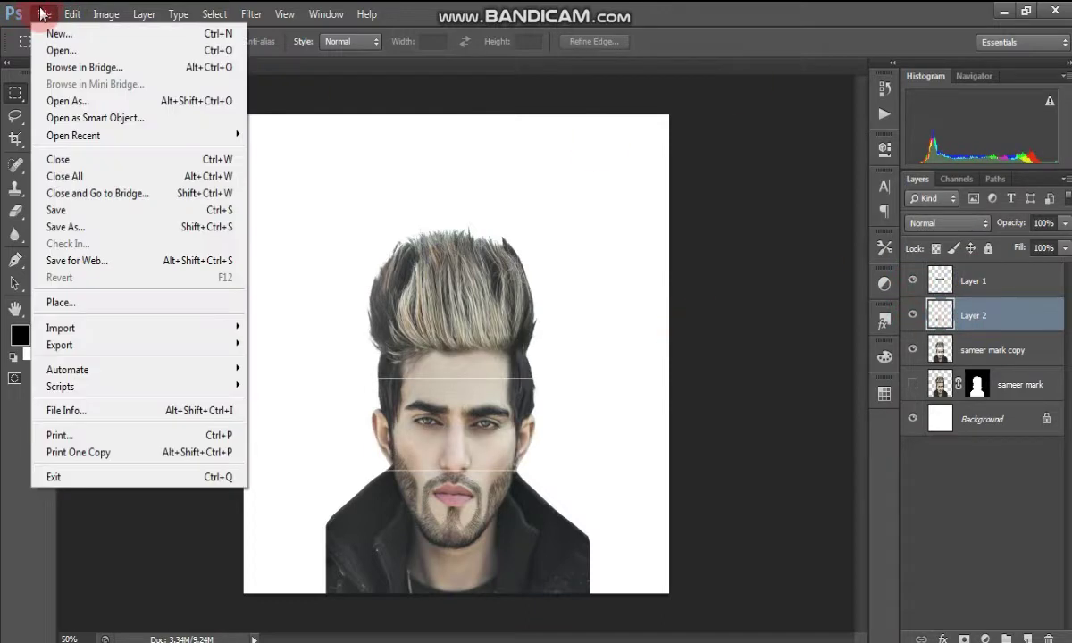
pyautogui.click(64, 302)
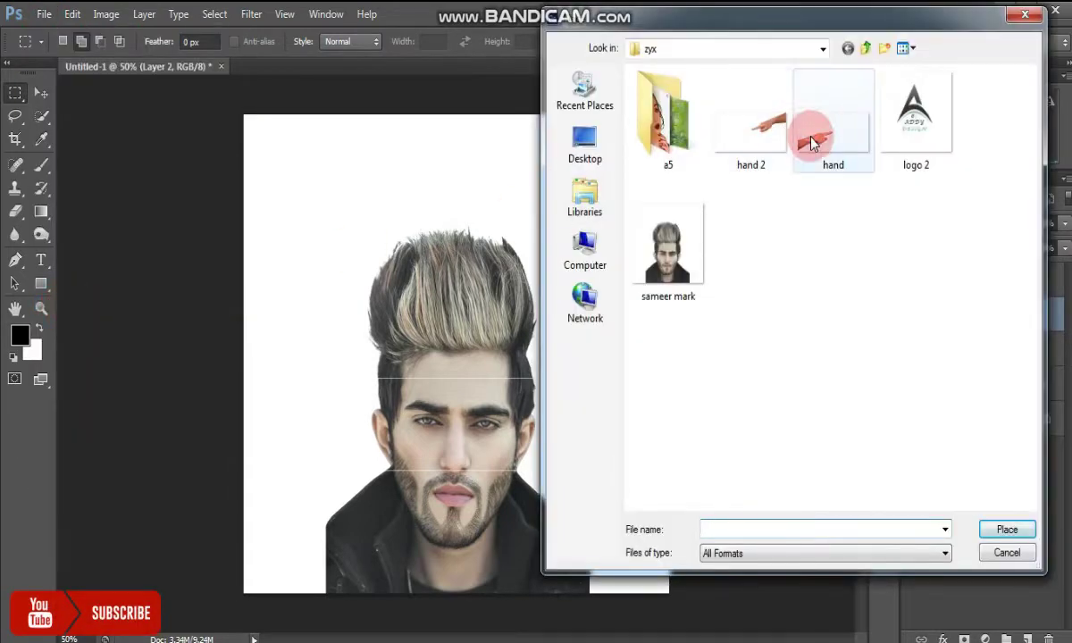
pyautogui.click(814, 134)
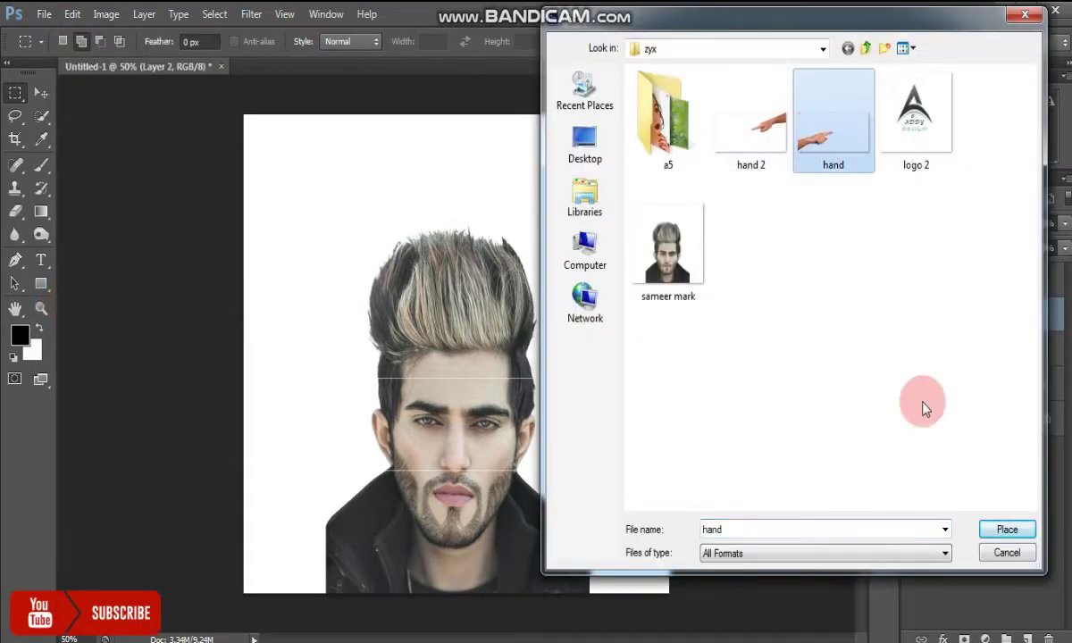
pyautogui.click(1004, 530)
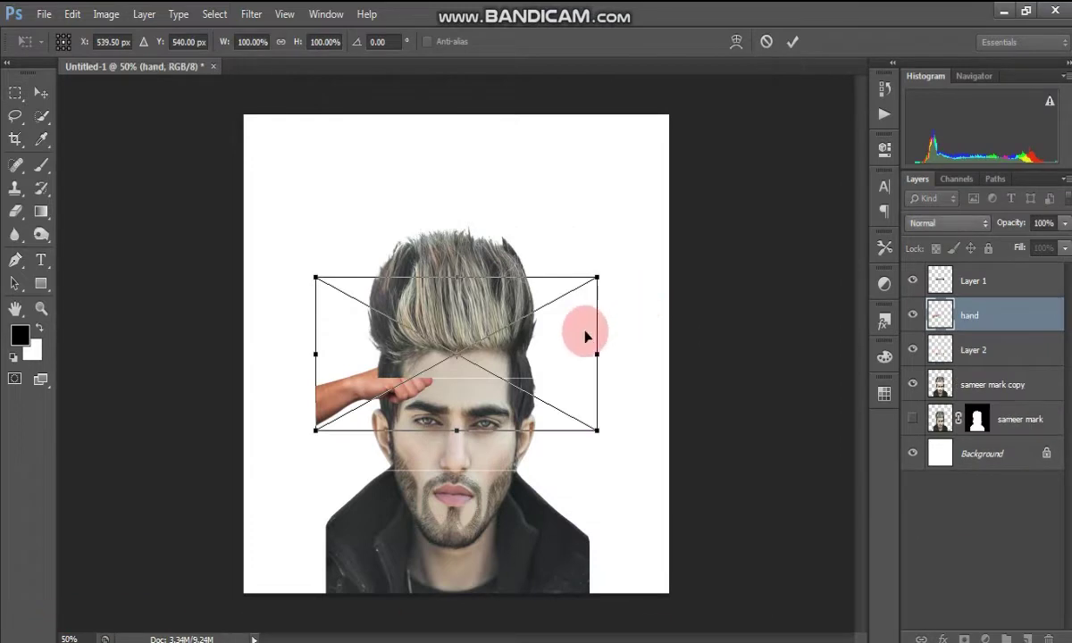
pyautogui.moveTo(586, 336); pyautogui.dragTo(509, 377)
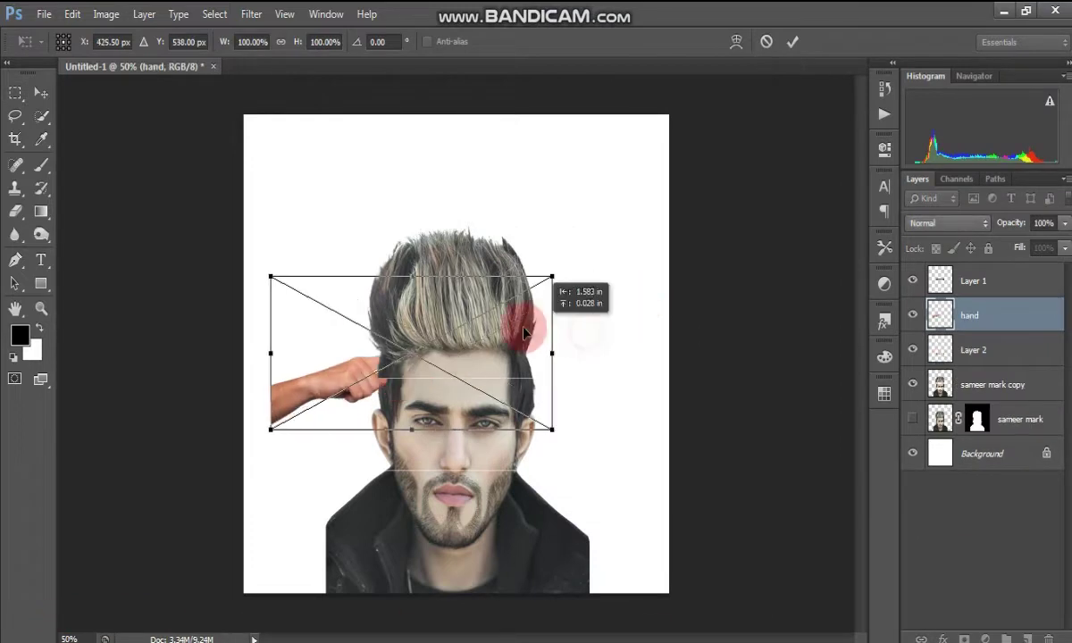
pyautogui.doubleClick(509, 377)
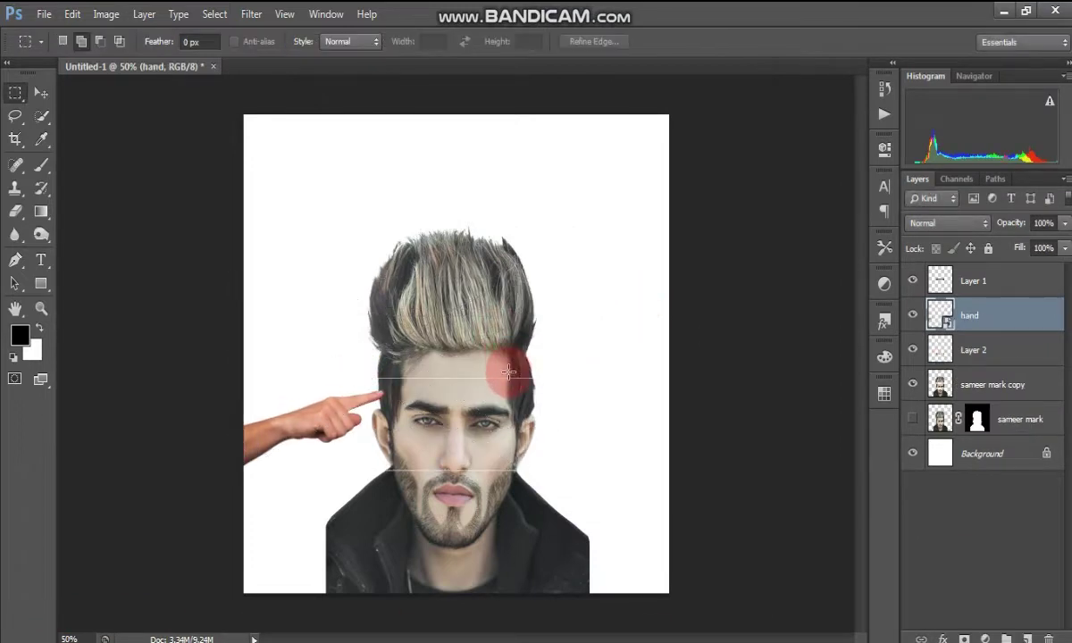
pyautogui.click(968, 351)
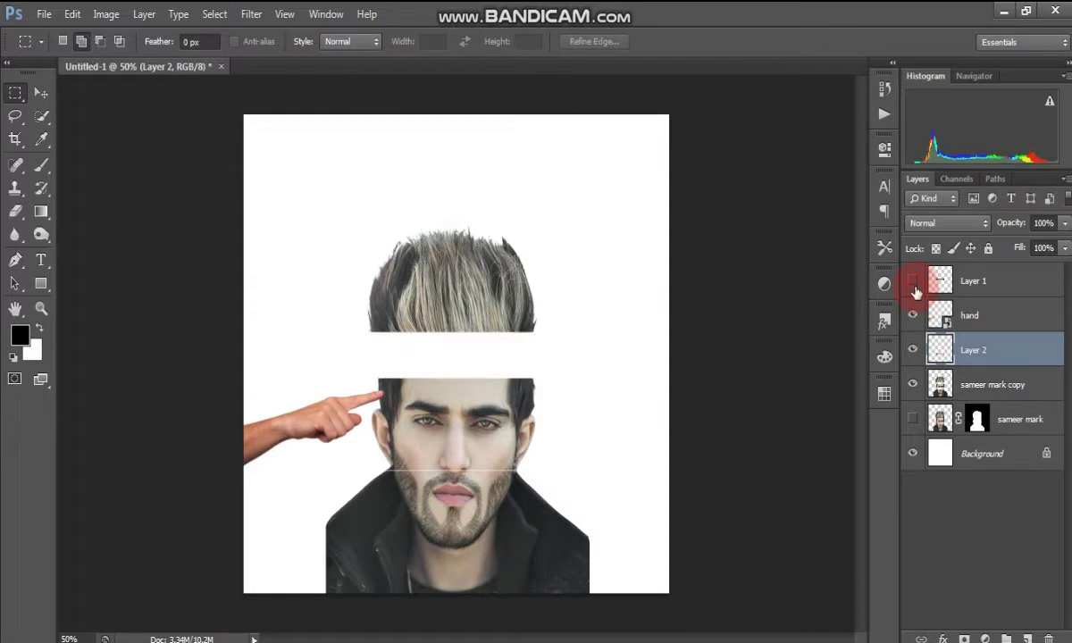
# Step: Shift the Layer 2 face slice to the right, then move the hand down toward the nose
pyautogui.click(40, 94)
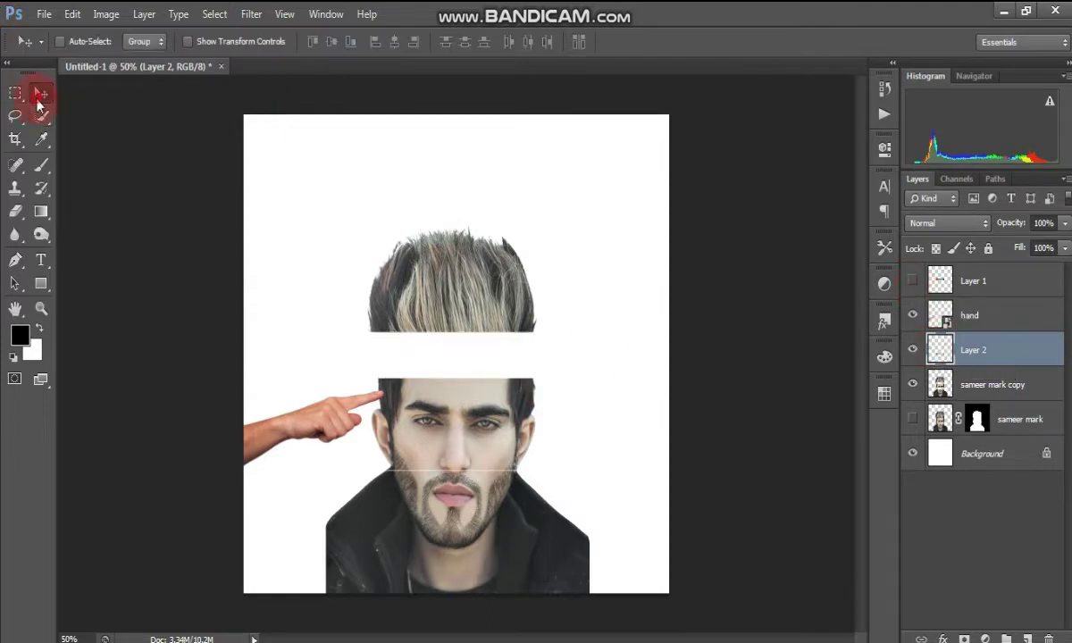
pyautogui.moveTo(436, 415); pyautogui.dragTo(484, 437)
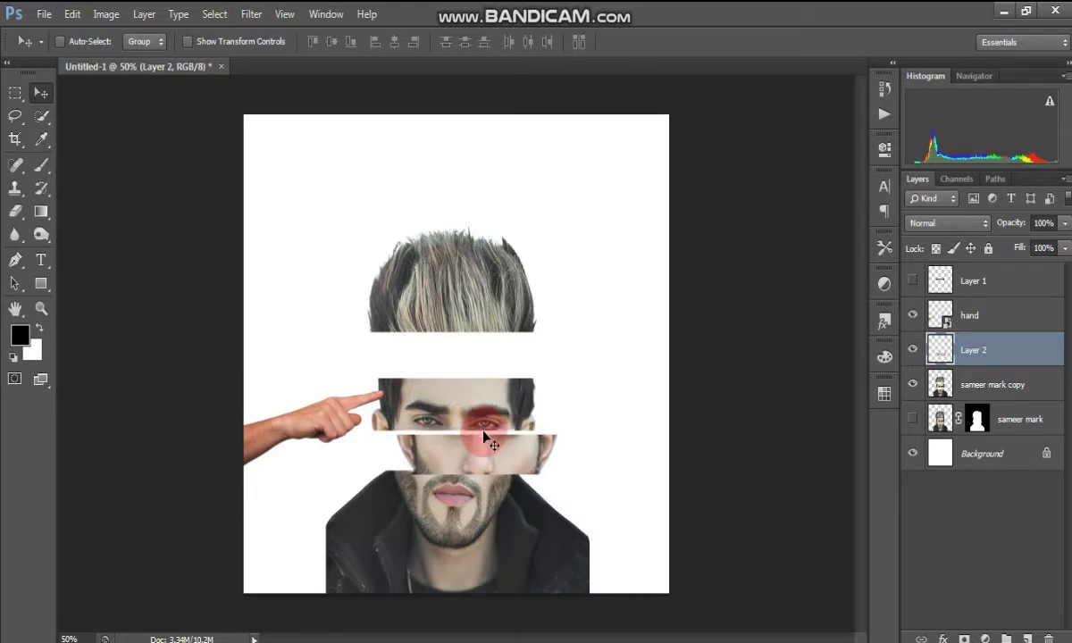
pyautogui.press('Left')
pyautogui.press('Left')
pyautogui.press('Left')
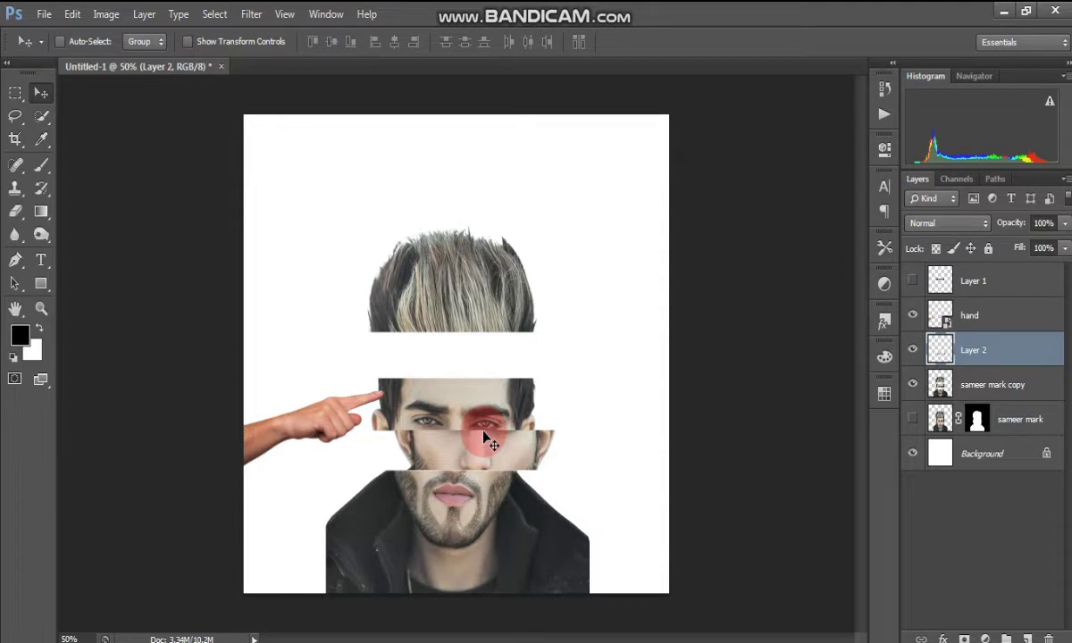
pyautogui.click(975, 327)
pyautogui.moveTo(455, 383); pyautogui.dragTo(462, 432)
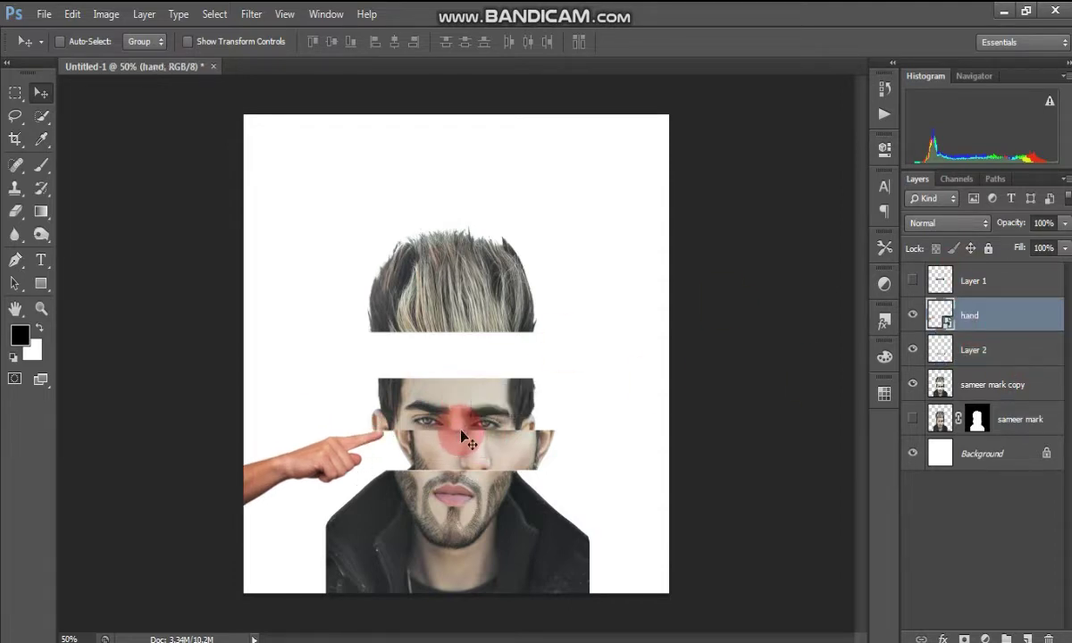
# Step: Rotate the hand about 13° and enlarge it to about 112% so it points at the nose
pyautogui.hotkey('ctrl', 't')
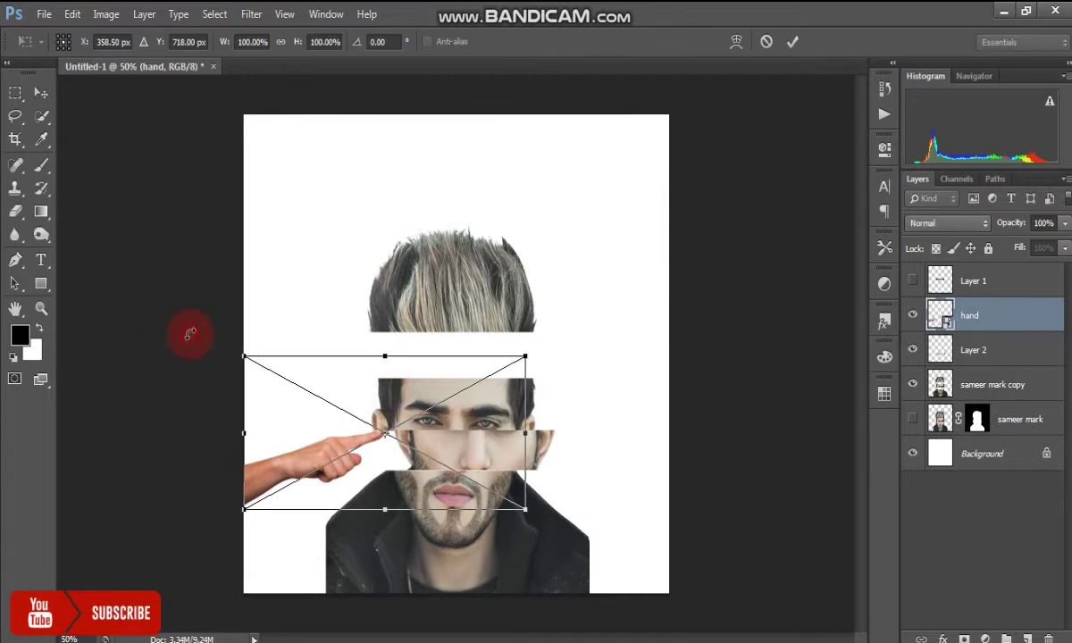
pyautogui.moveTo(190, 334); pyautogui.dragTo(211, 286)
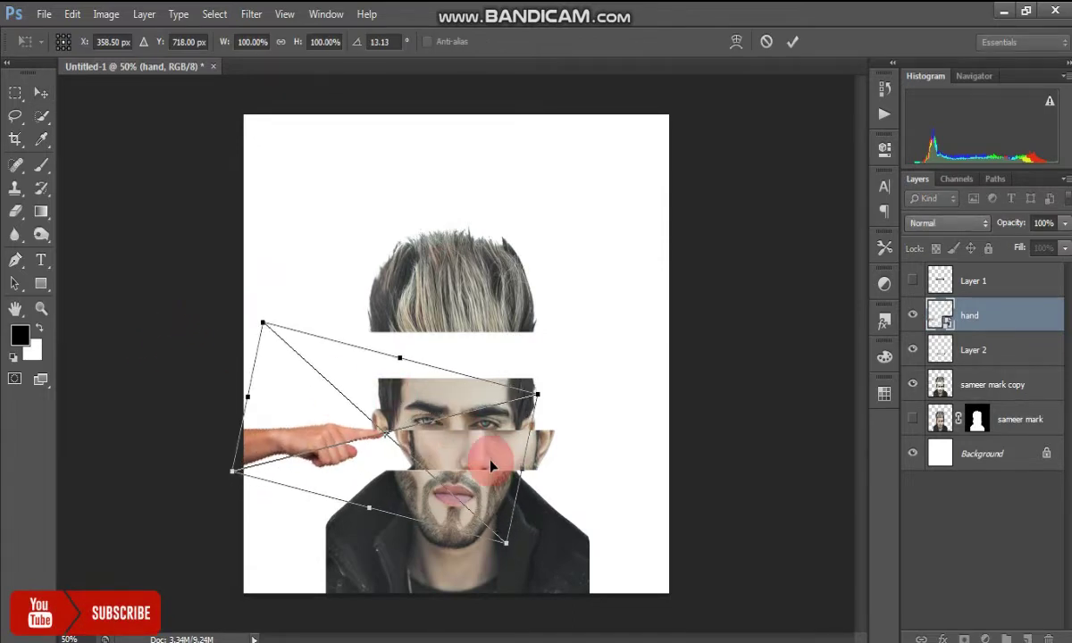
pyautogui.moveTo(491, 465); pyautogui.dragTo(511, 476)
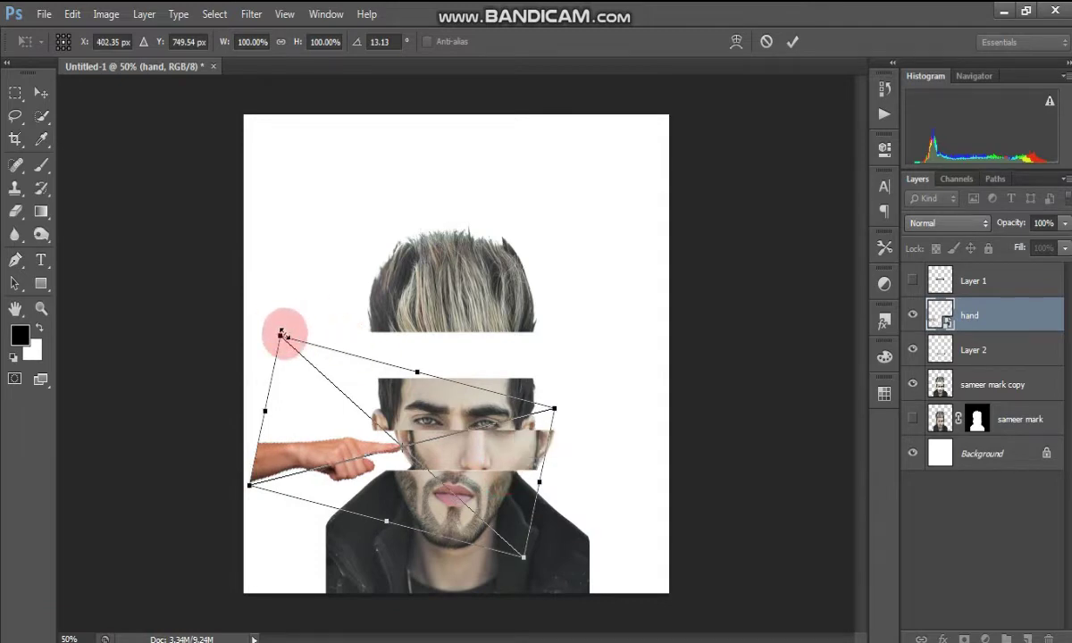
pyautogui.moveTo(281, 334); pyautogui.dragTo(224, 311)
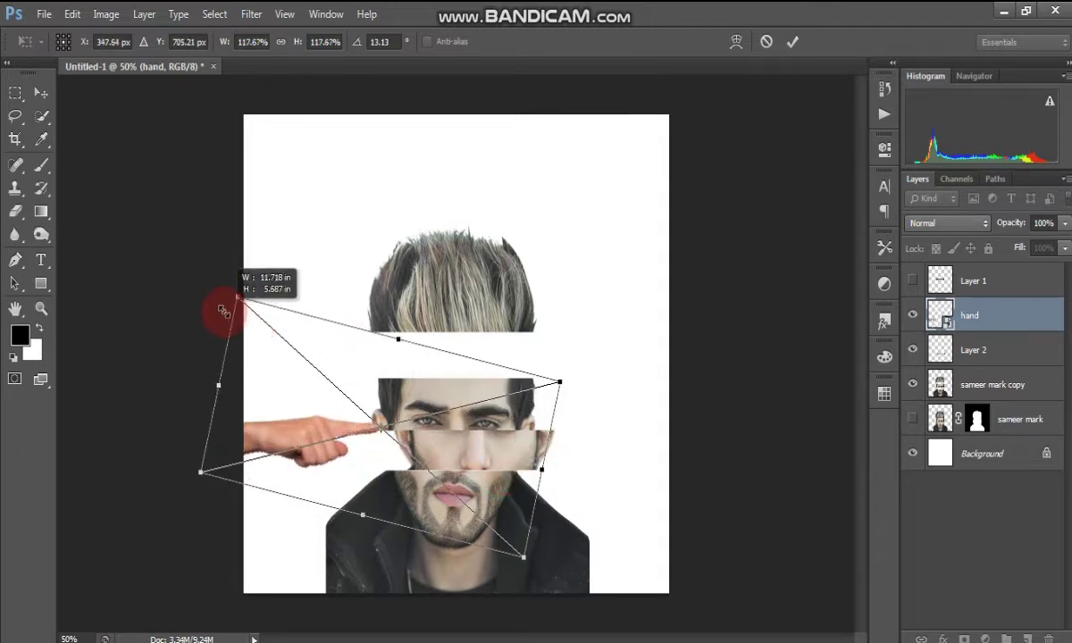
pyautogui.hotkey('ctrl', 'z')
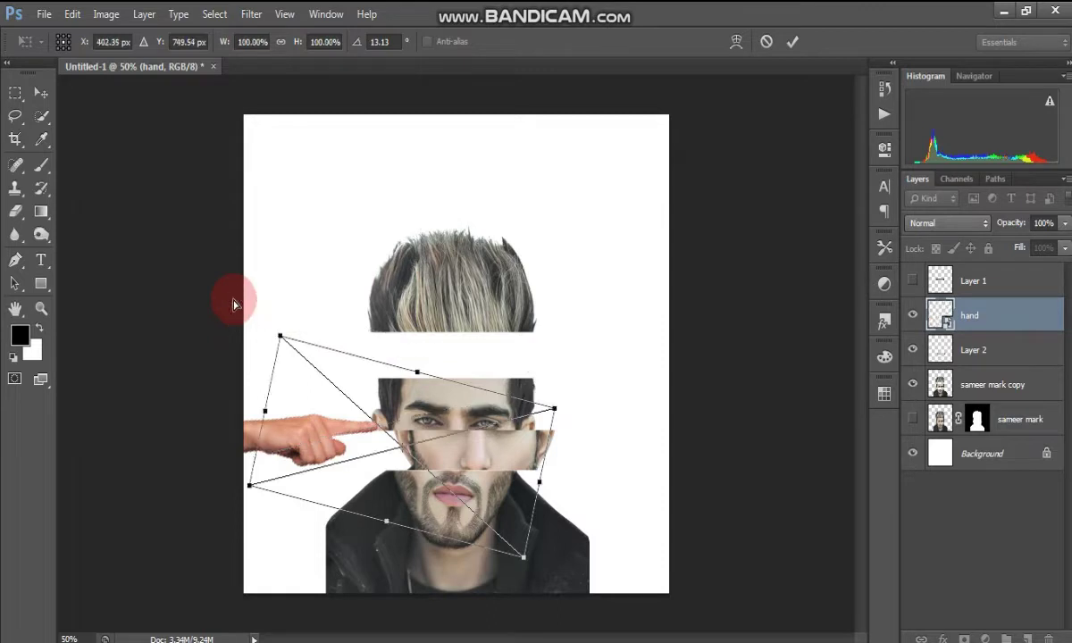
pyautogui.moveTo(278, 333); pyautogui.dragTo(262, 319)
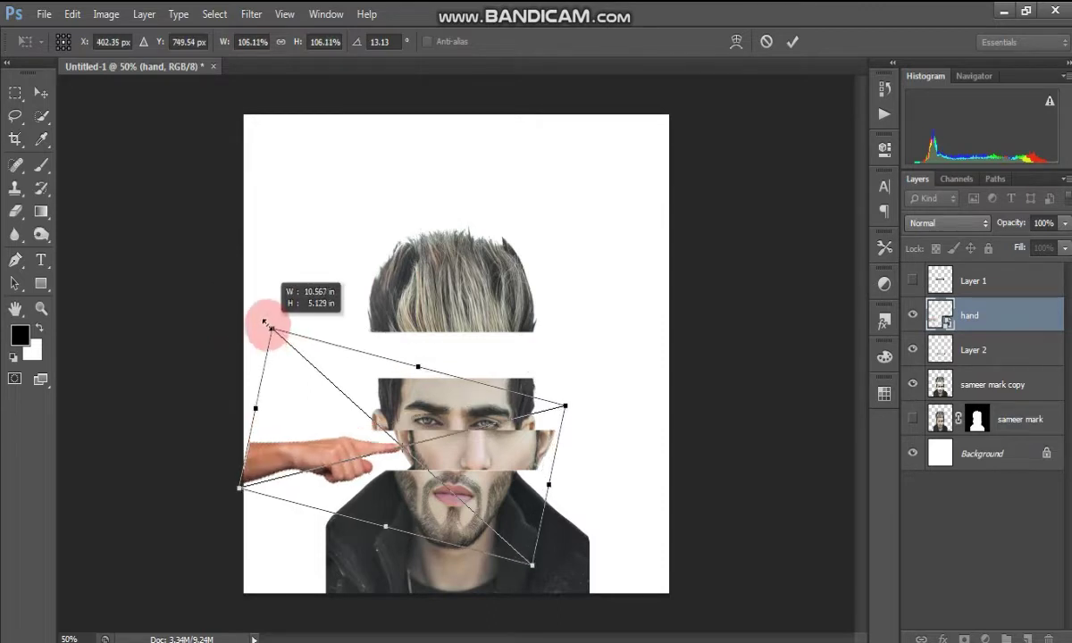
pyautogui.press('Return')
pyautogui.click(360, 447)
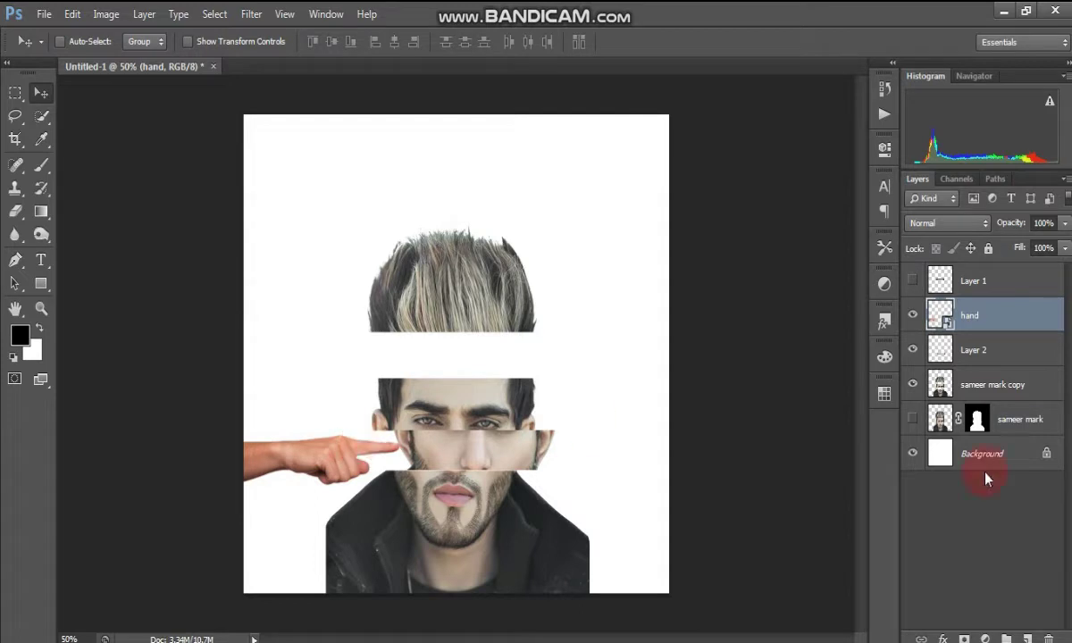
# Step: Add a Hue/Saturation adjustment clipped to the hand with hue −11 and saturation −40
pyautogui.click(987, 638)
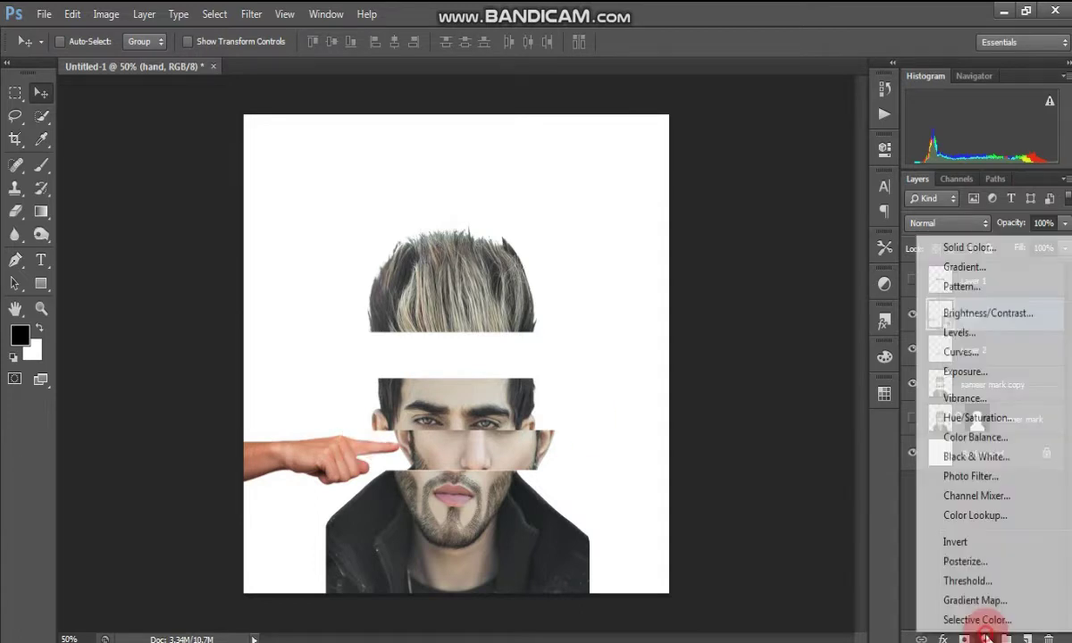
pyautogui.click(958, 420)
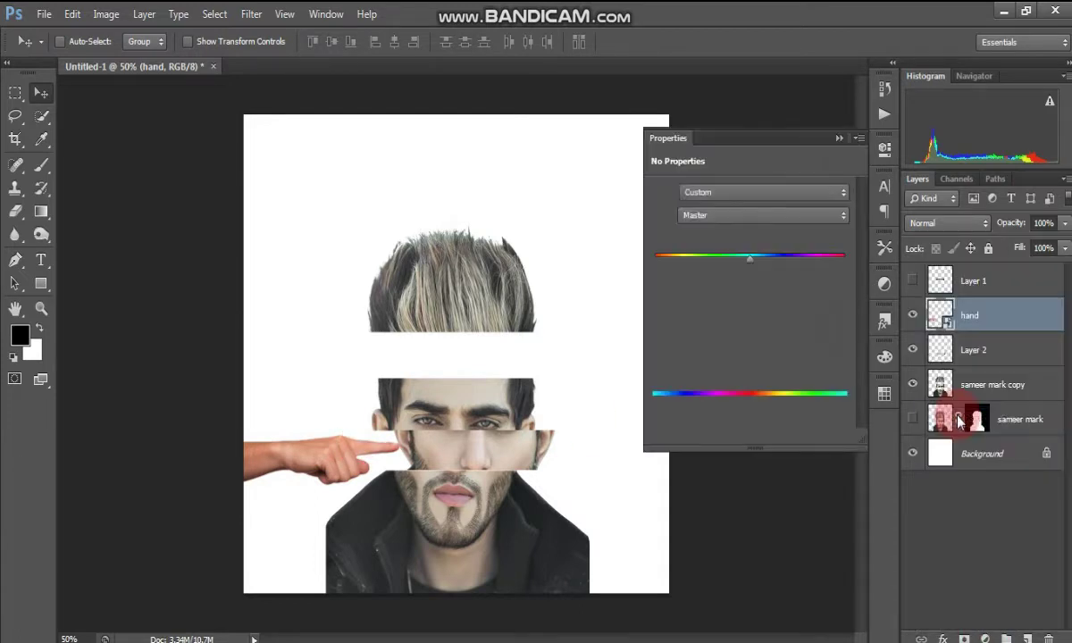
pyautogui.click(749, 438)
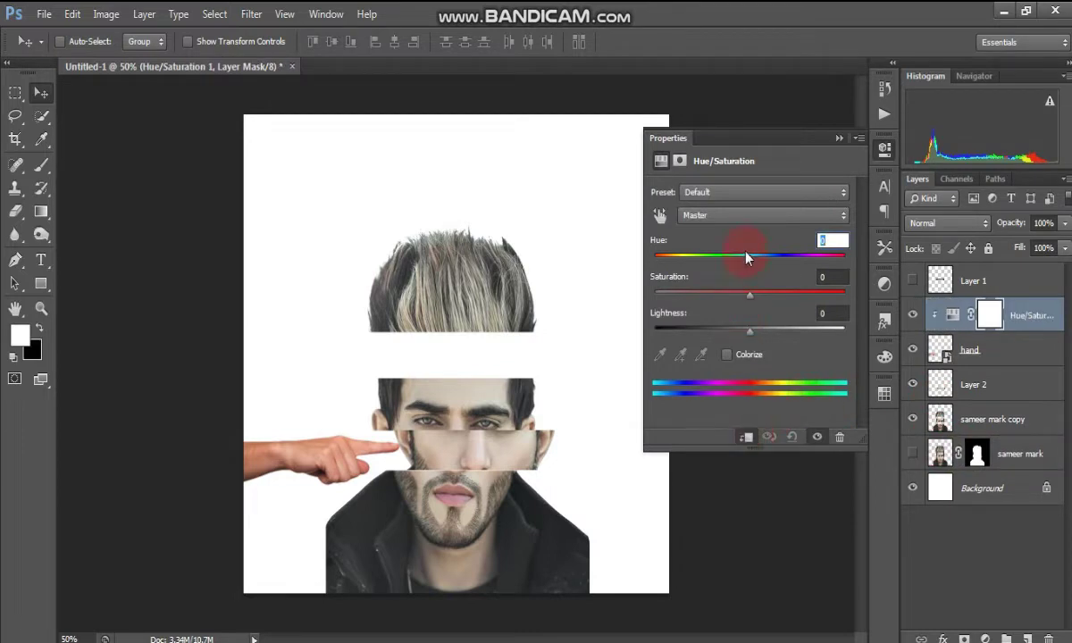
pyautogui.moveTo(747, 258); pyautogui.dragTo(712, 298)
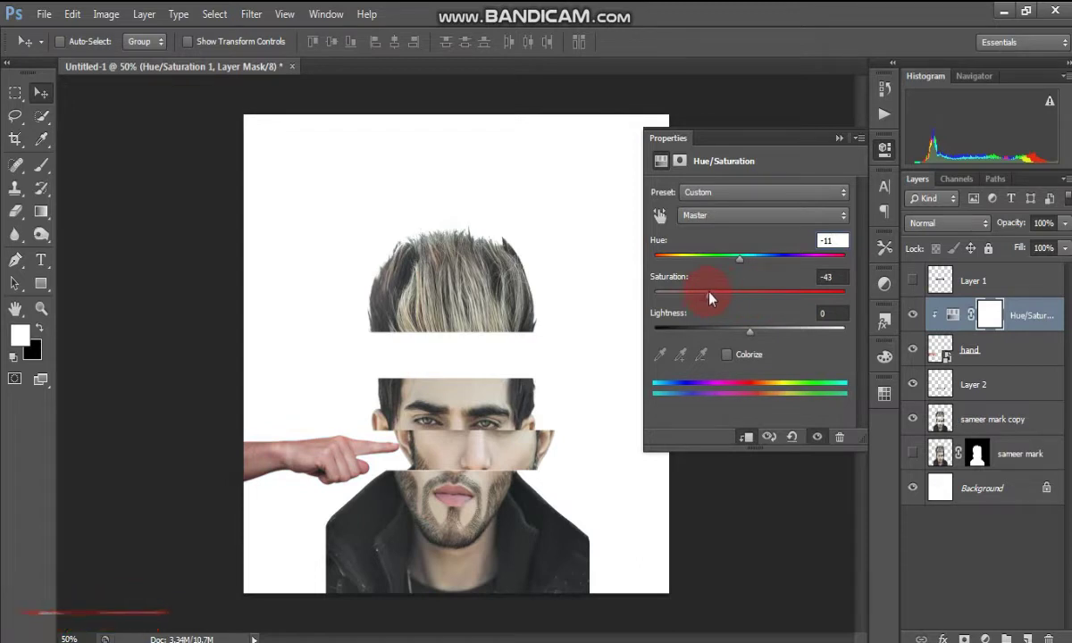
pyautogui.moveTo(706, 298); pyautogui.dragTo(712, 295)
pyautogui.click(838, 139)
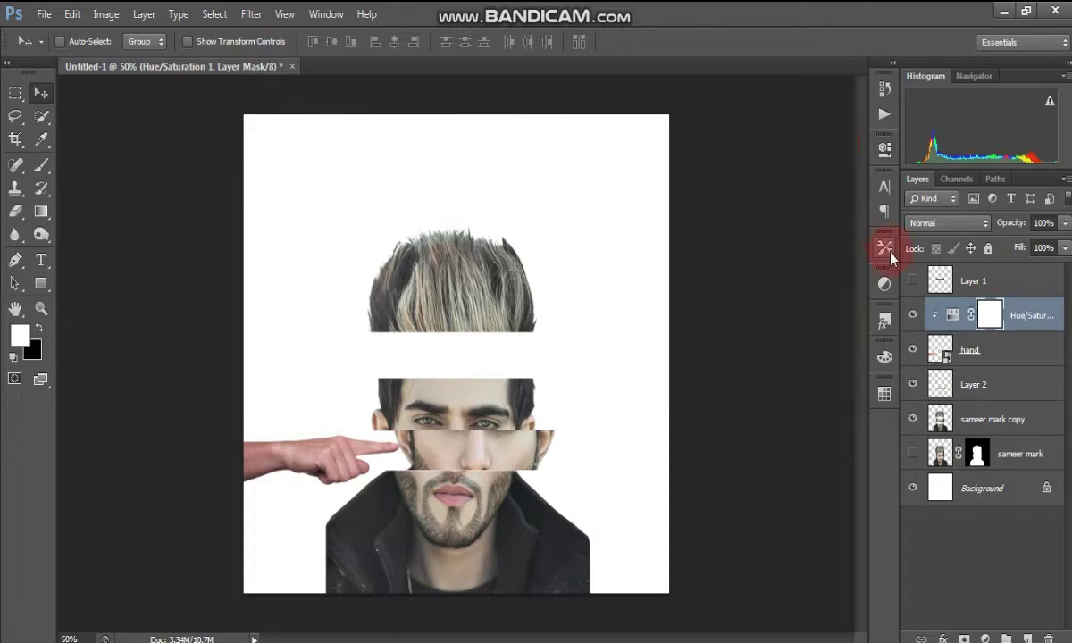
# Step: Show the hair slice again and place the hand 2 image over the hair at upper right
pyautogui.click(913, 280)
pyautogui.click(974, 281)
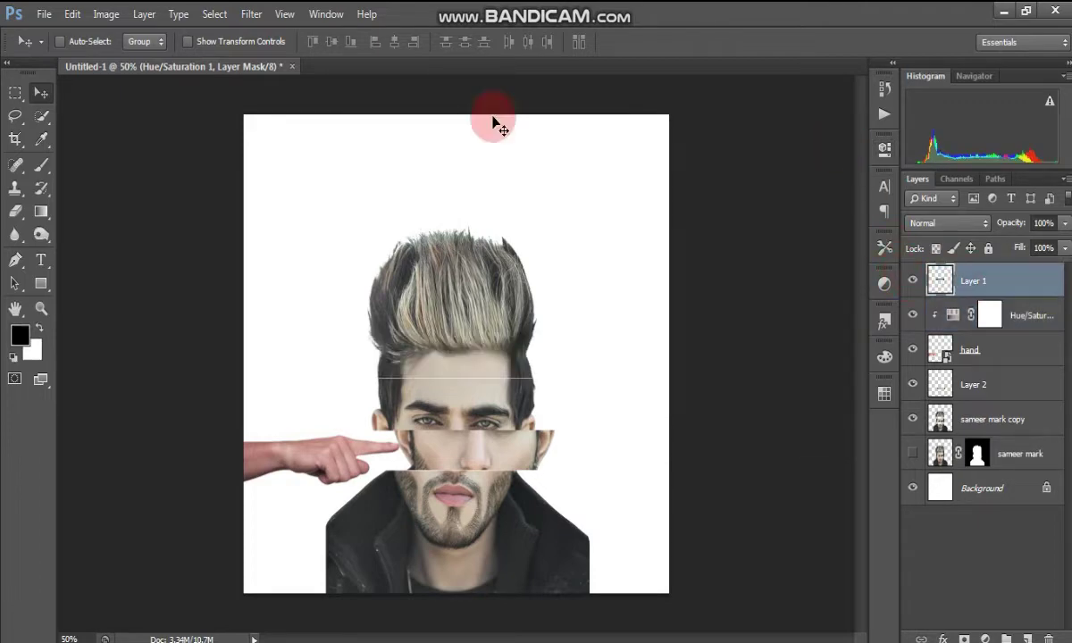
pyautogui.click(43, 14)
pyautogui.click(56, 302)
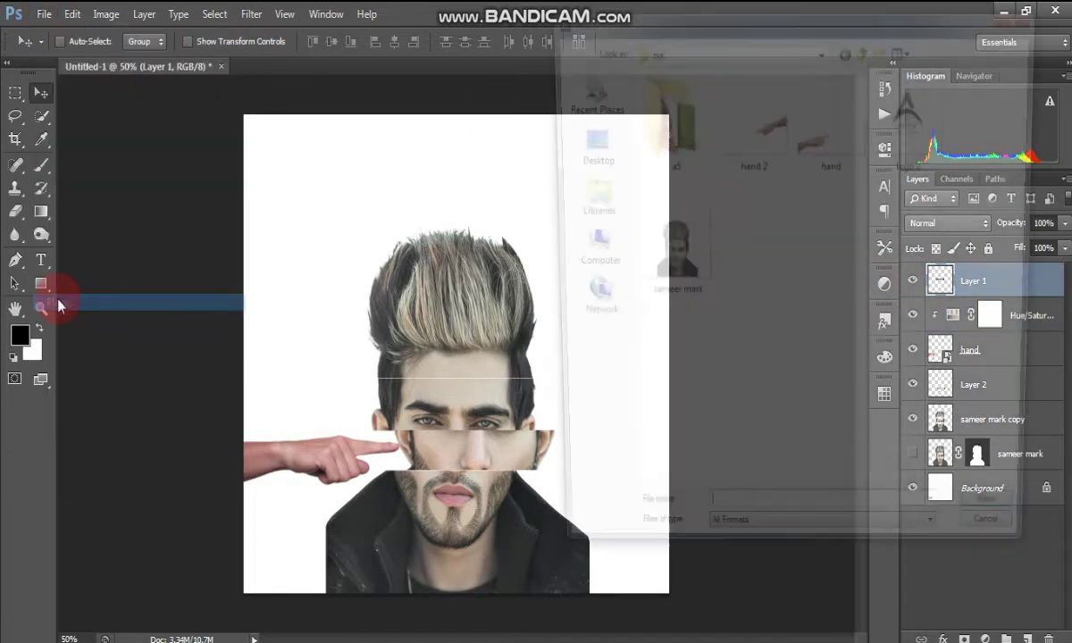
pyautogui.click(760, 143)
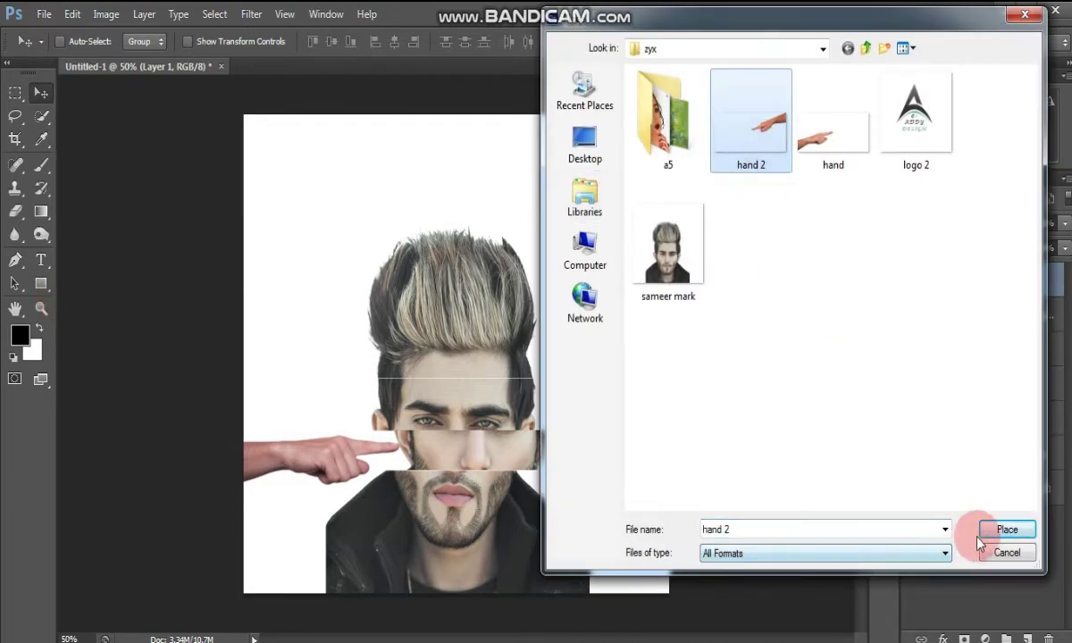
pyautogui.click(1007, 529)
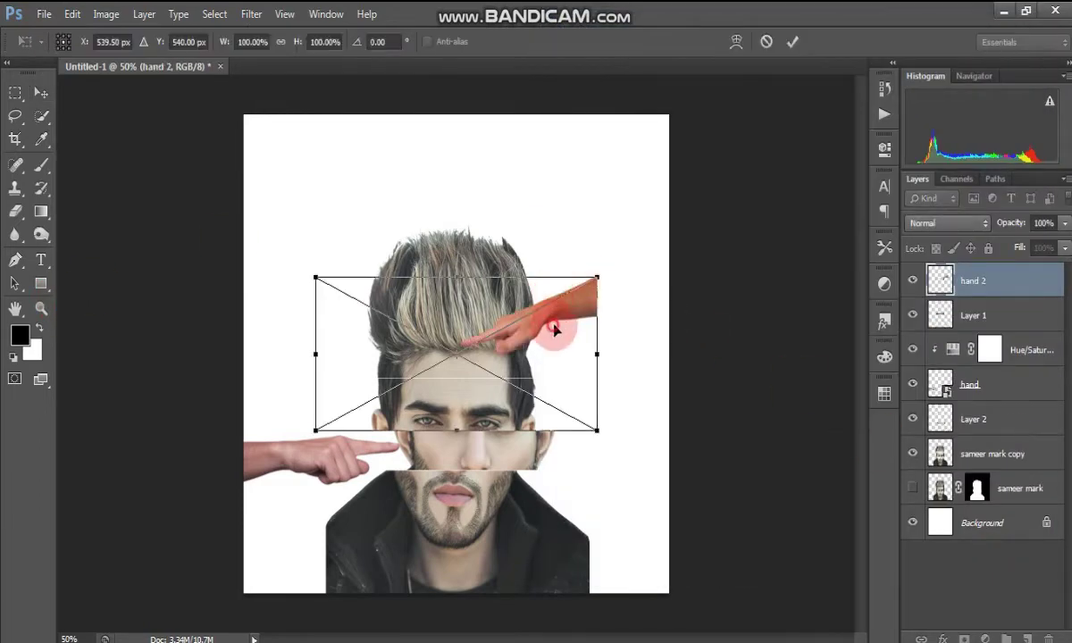
pyautogui.moveTo(555, 328); pyautogui.dragTo(589, 277)
pyautogui.press('Return')
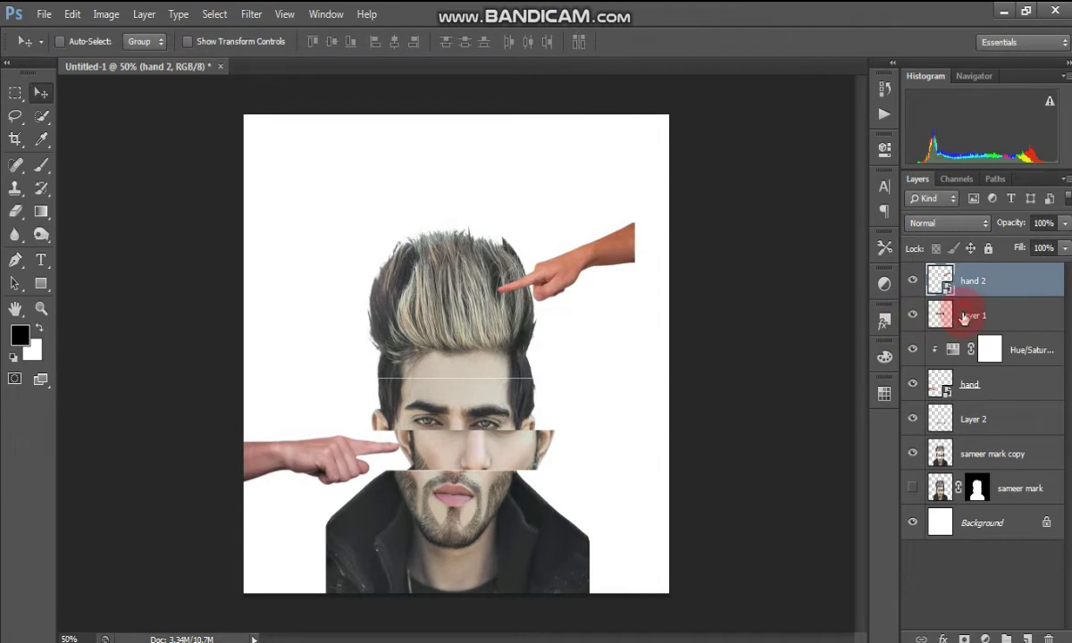
# Step: Slide the Layer 1 hair slice slightly to the left
pyautogui.click(965, 318)
pyautogui.moveTo(487, 371); pyautogui.dragTo(476, 375)
pyautogui.click(972, 251)
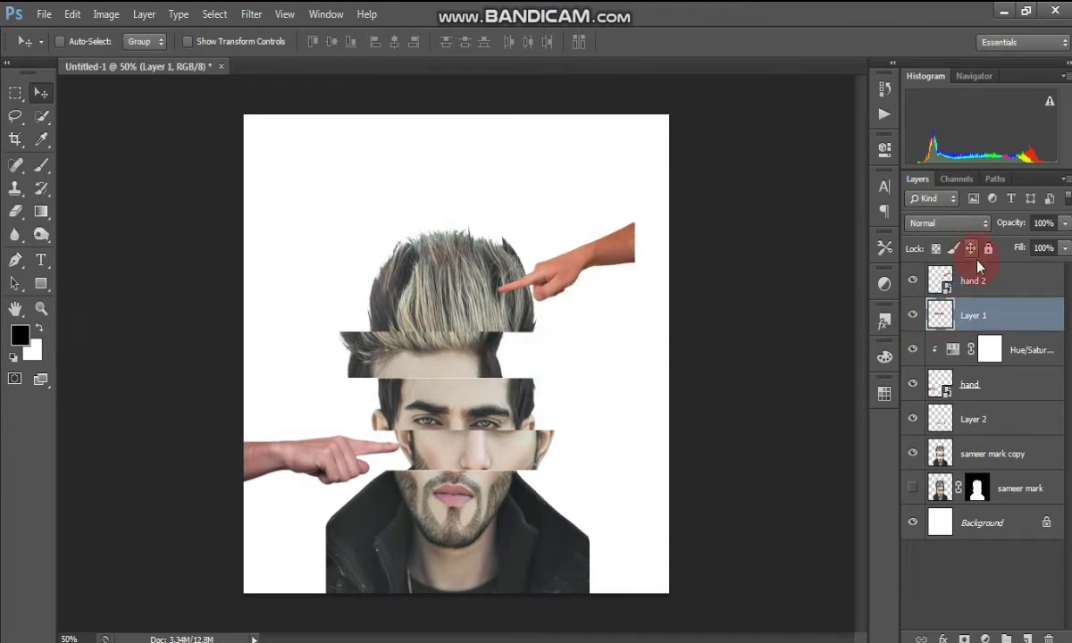
# Step: Move hand 2 lower, rotate it about 18.7° and enlarge it to roughly 127% toward the hair strip
pyautogui.click(974, 280)
pyautogui.moveTo(677, 218); pyautogui.dragTo(678, 338)
pyautogui.hotkey('ctrl', 't')
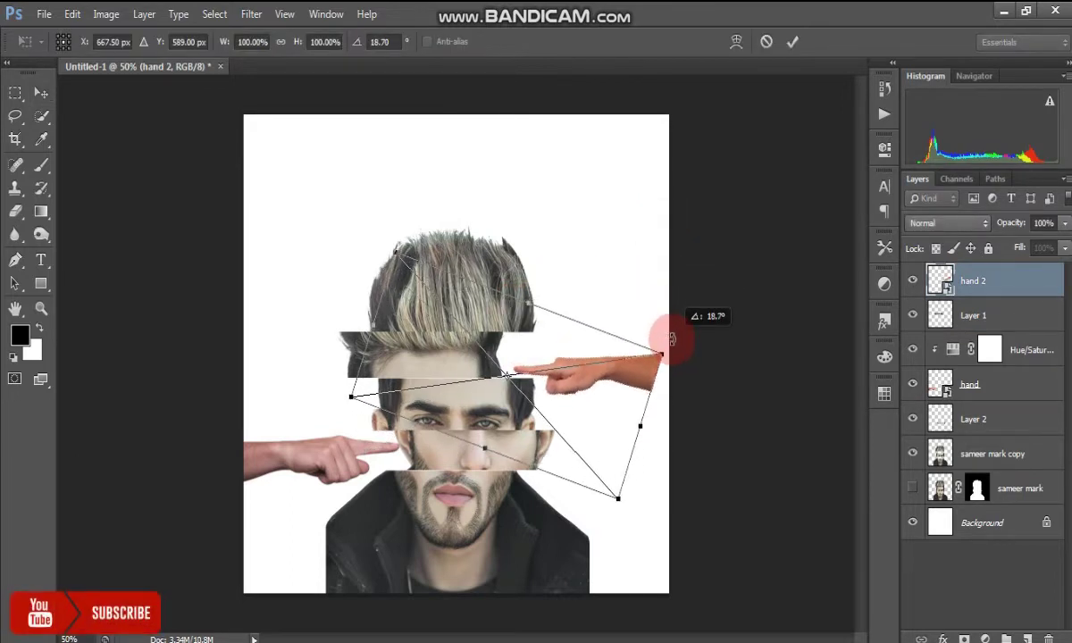
pyautogui.moveTo(581, 392); pyautogui.dragTo(581, 379)
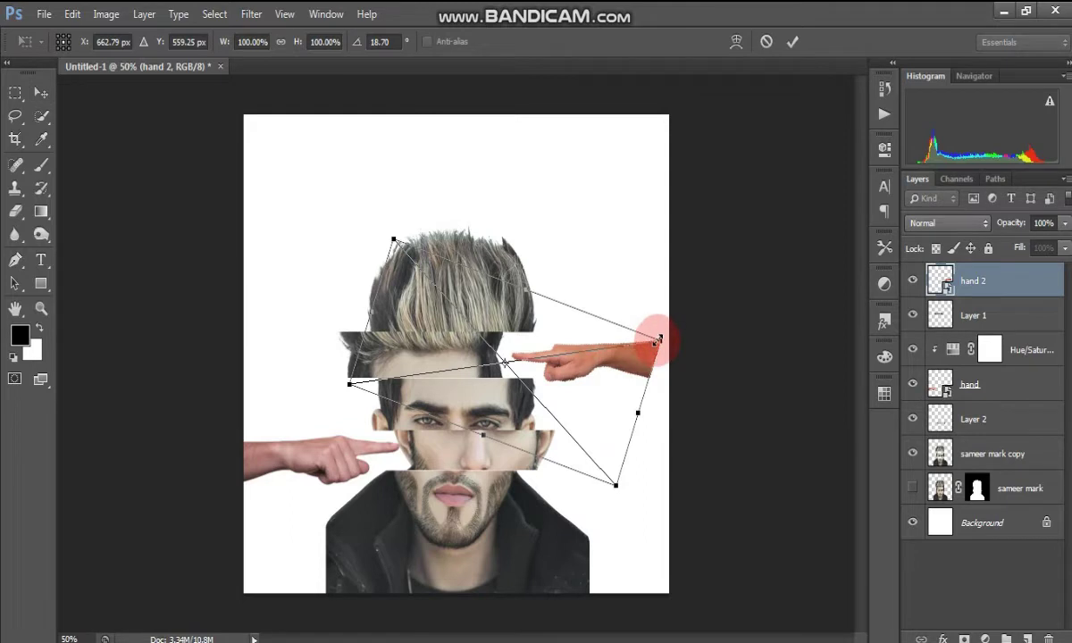
pyautogui.moveTo(659, 340); pyautogui.dragTo(688, 334)
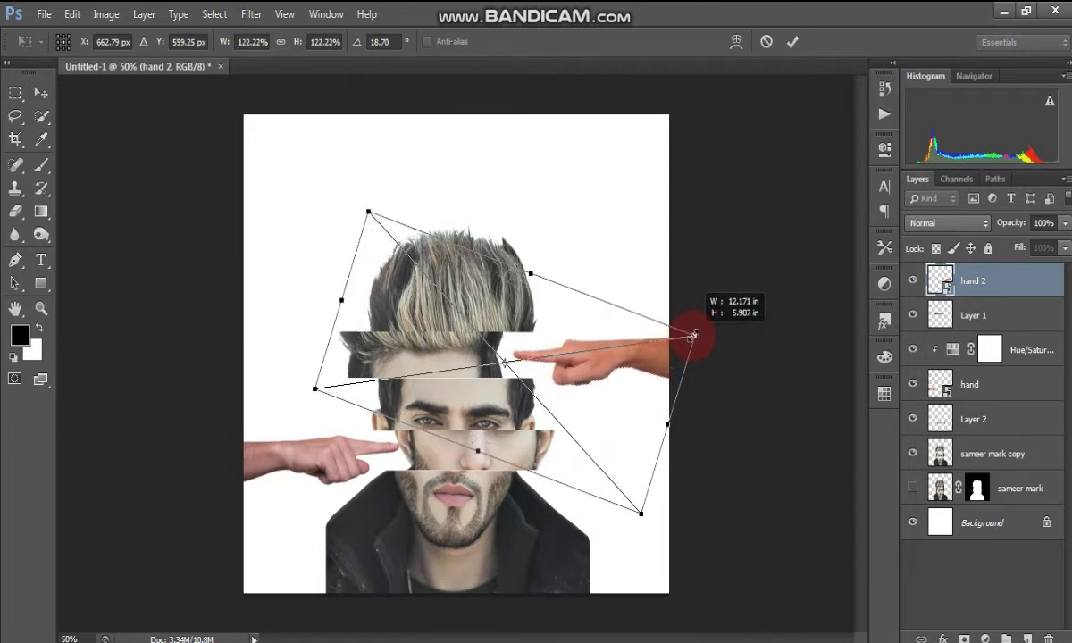
pyautogui.moveTo(688, 334); pyautogui.dragTo(698, 336)
pyautogui.moveTo(666, 375); pyautogui.dragTo(650, 381)
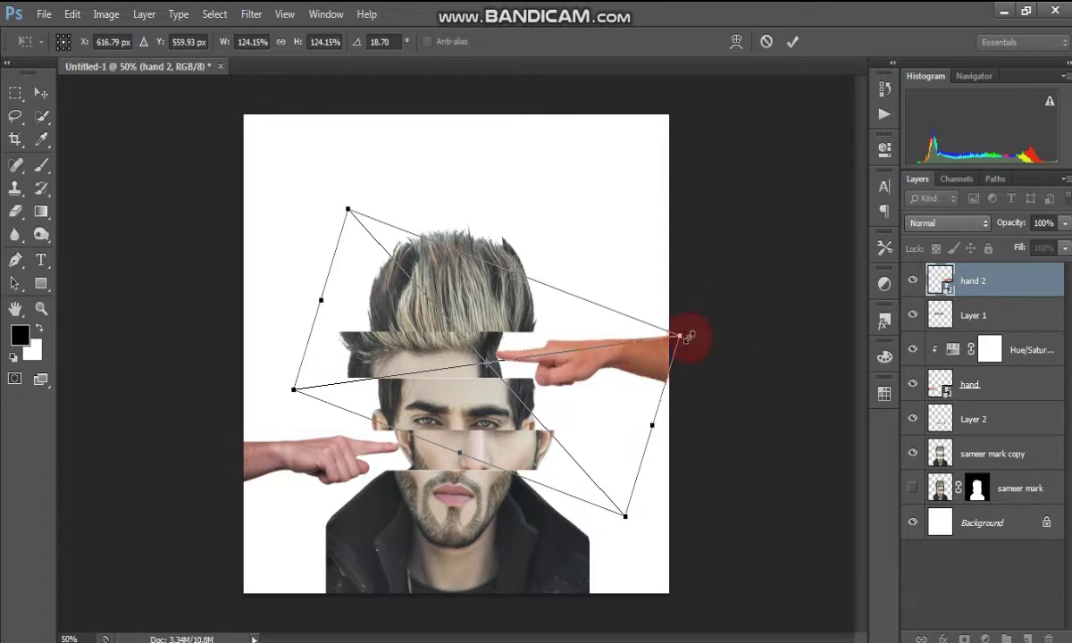
pyautogui.moveTo(681, 337); pyautogui.dragTo(687, 337)
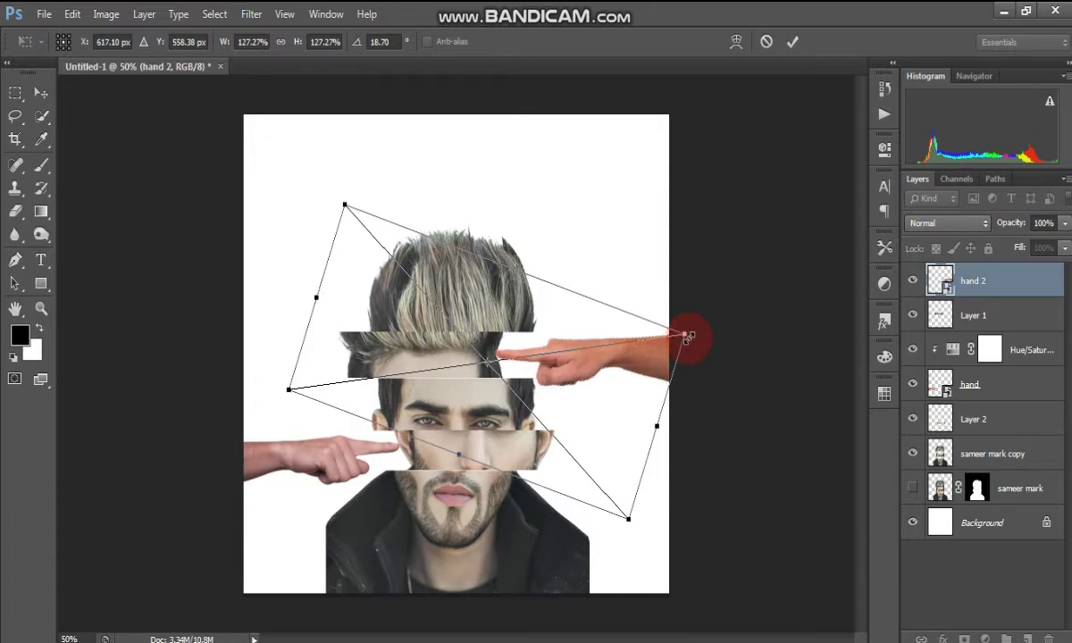
pyautogui.press('Return')
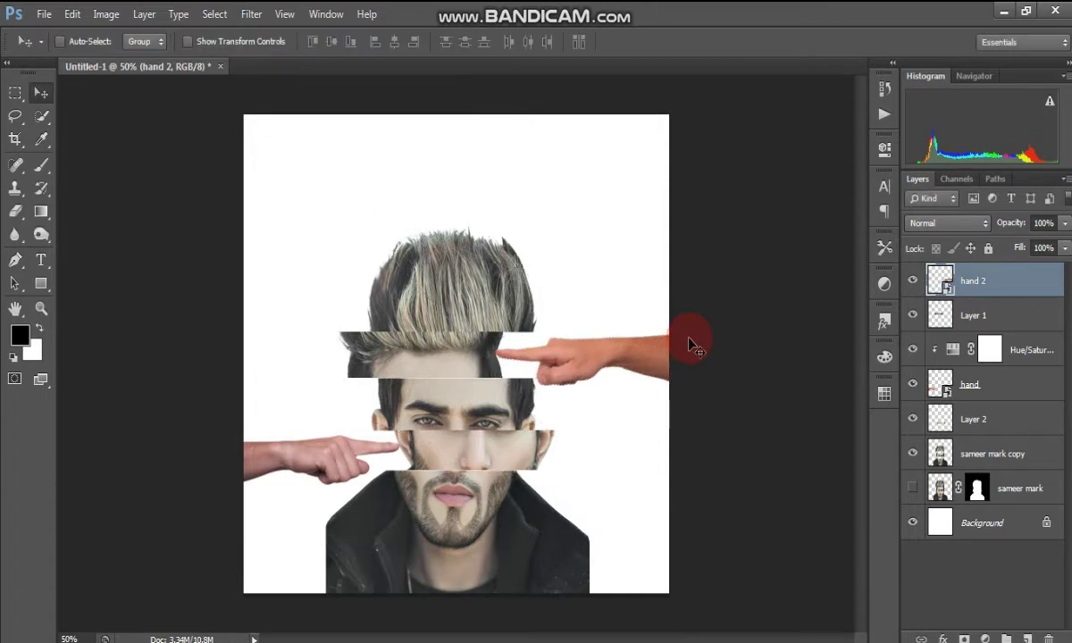
# Step: Clip a Hue/Saturation adjustment (Hue -11, Saturation -41) to hand 2, then stamp a merged Layer 3 on top
pyautogui.click(983, 638)
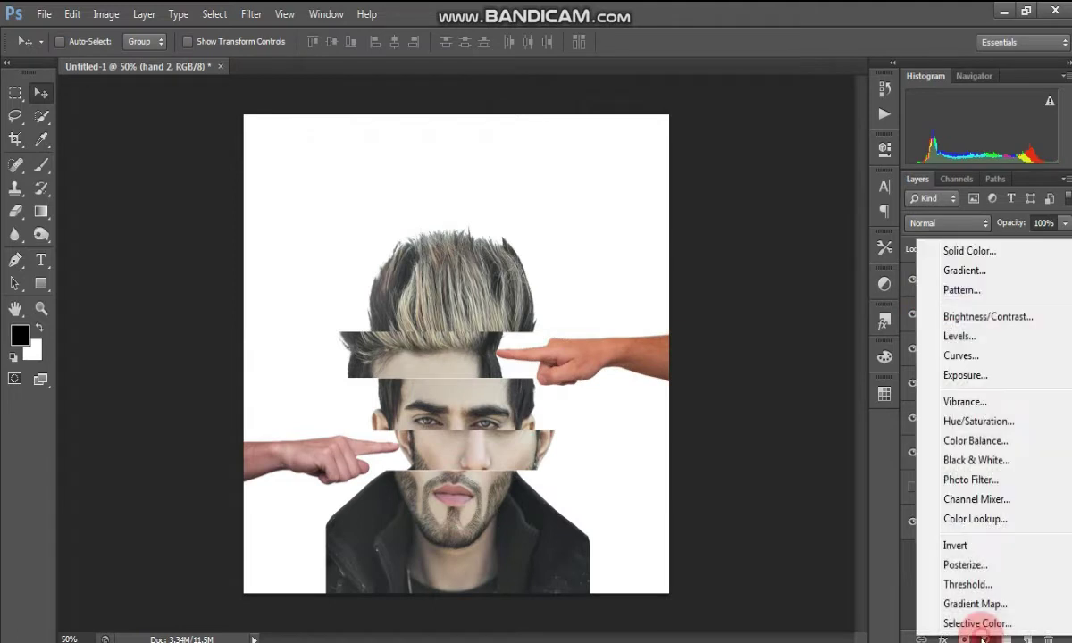
pyautogui.click(956, 436)
pyautogui.click(956, 422)
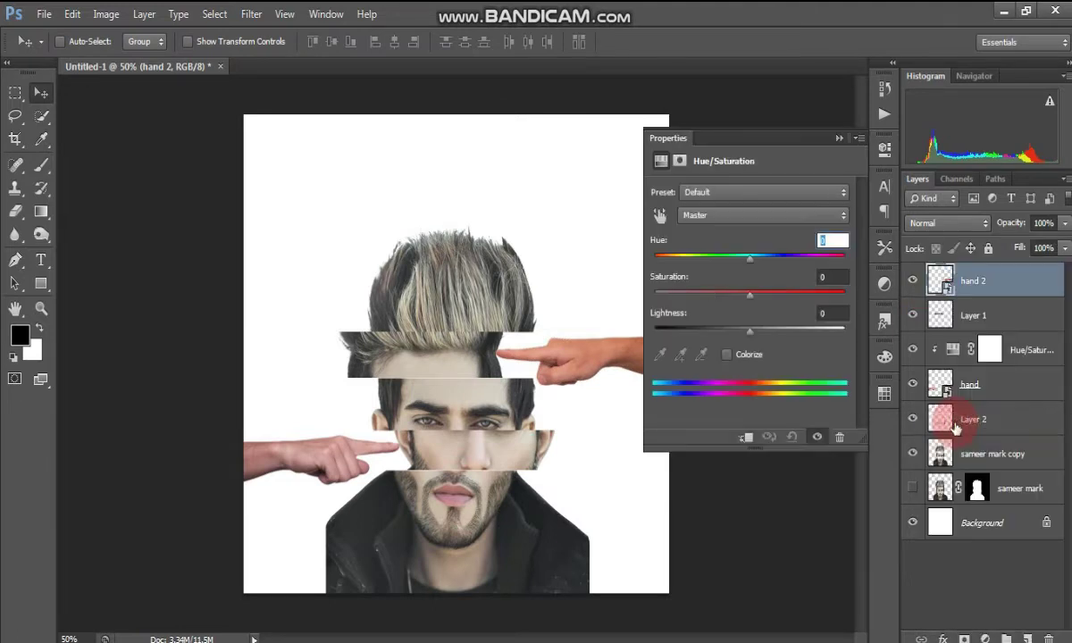
pyautogui.click(746, 437)
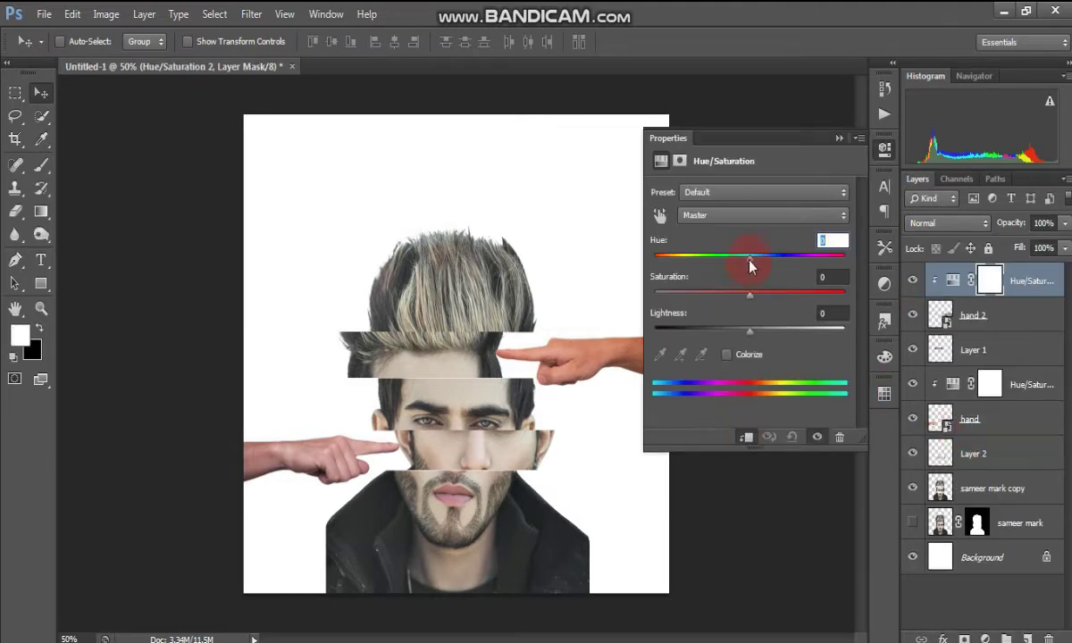
pyautogui.moveTo(750, 265); pyautogui.dragTo(710, 297)
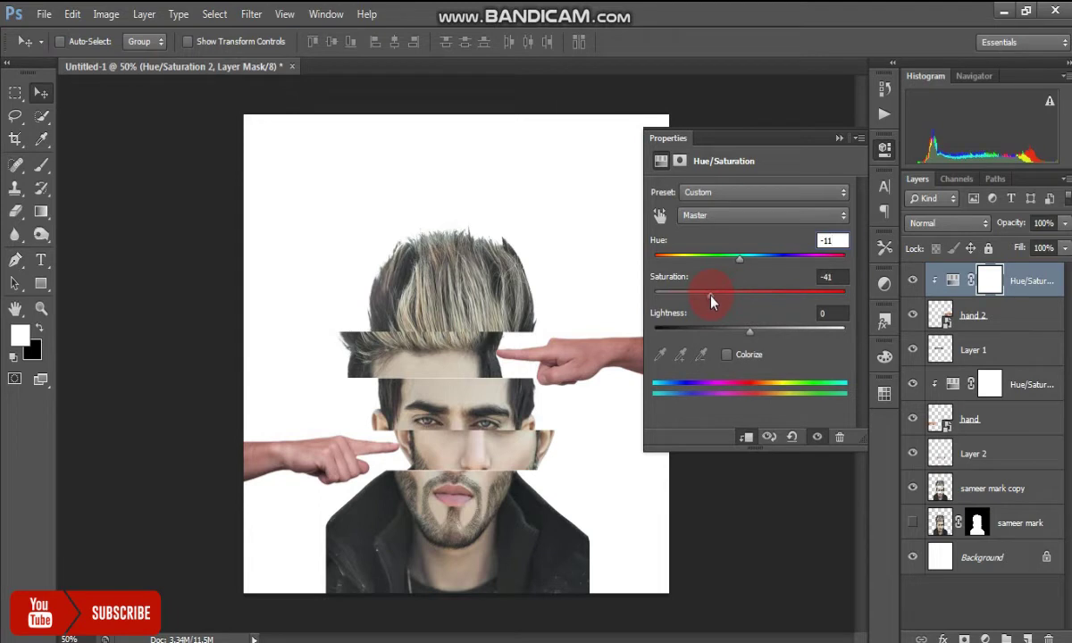
pyautogui.click(839, 141)
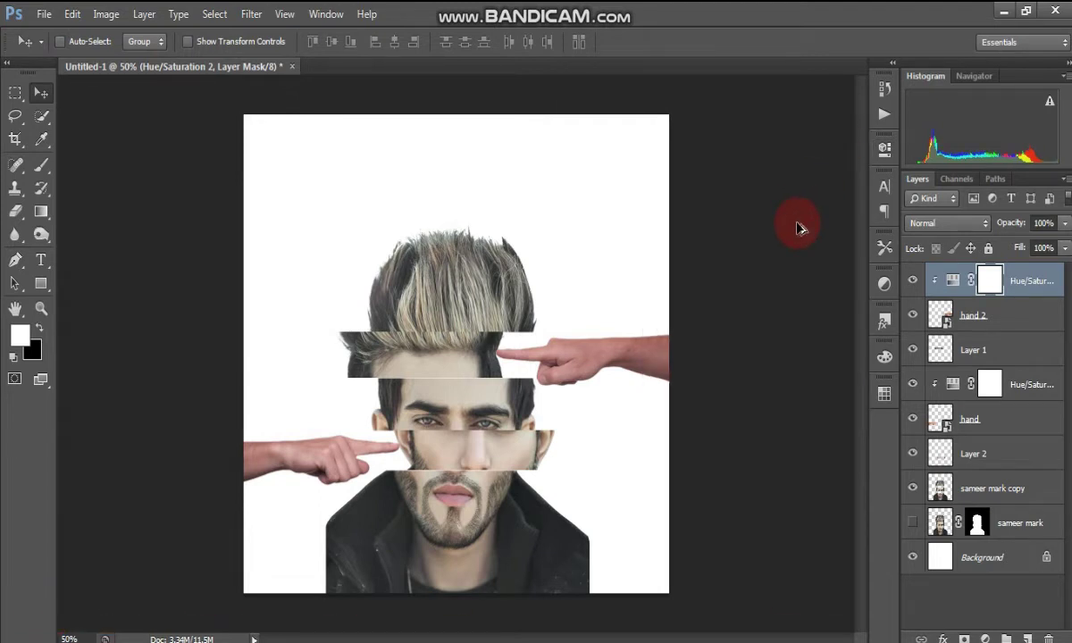
pyautogui.hotkey('ctrl', 'shift', 'alt', 'e')
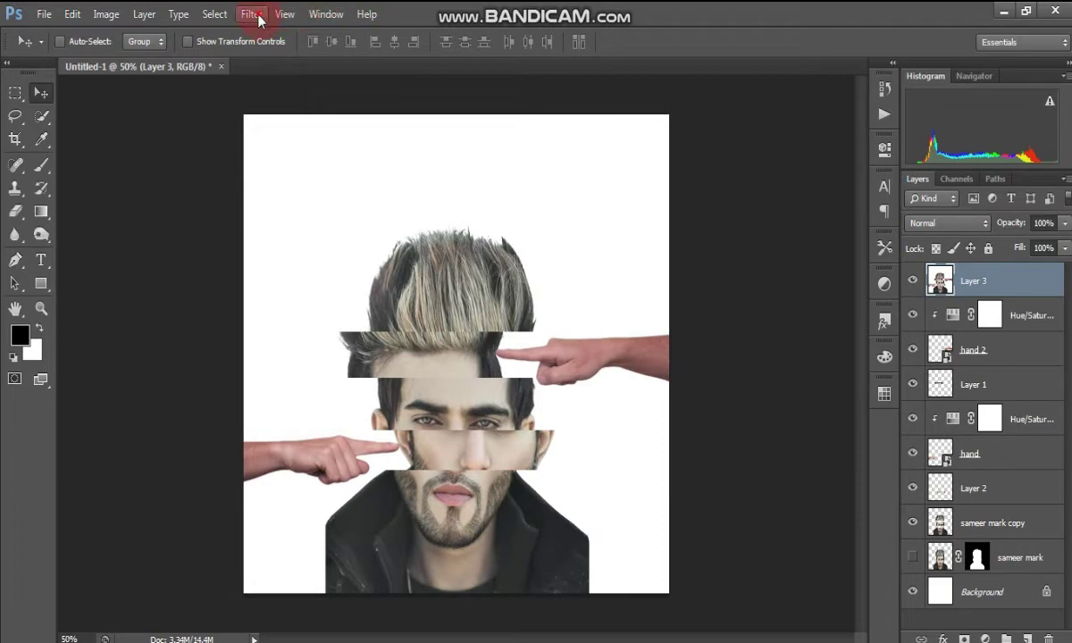
# Step: Apply the Filter Gallery's Patchwork texture to the merged Layer 3
pyautogui.click(251, 14)
pyautogui.click(261, 83)
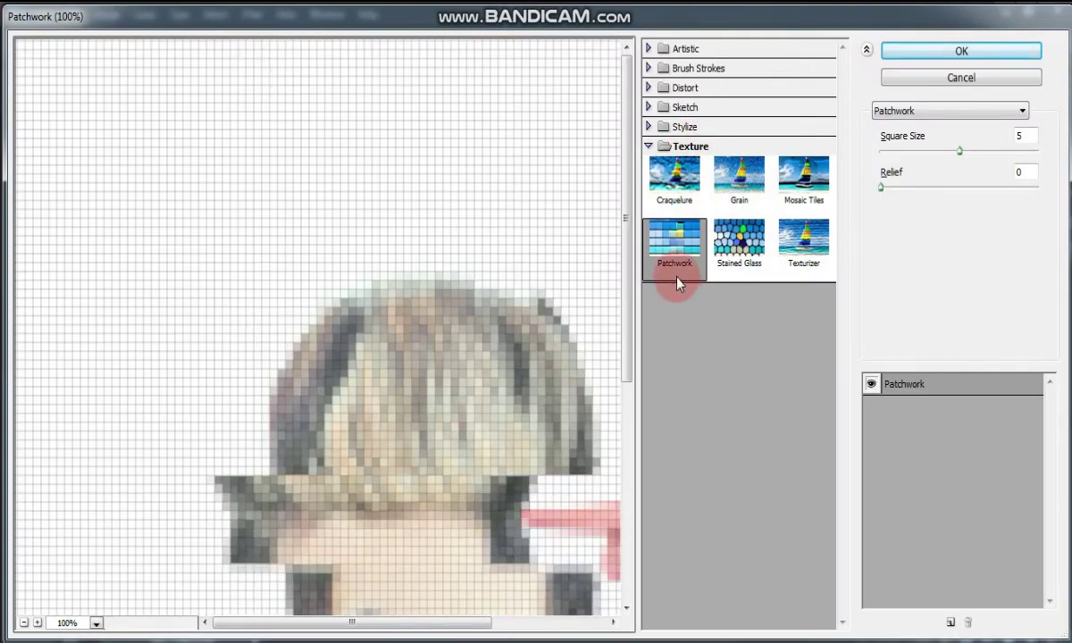
pyautogui.click(675, 245)
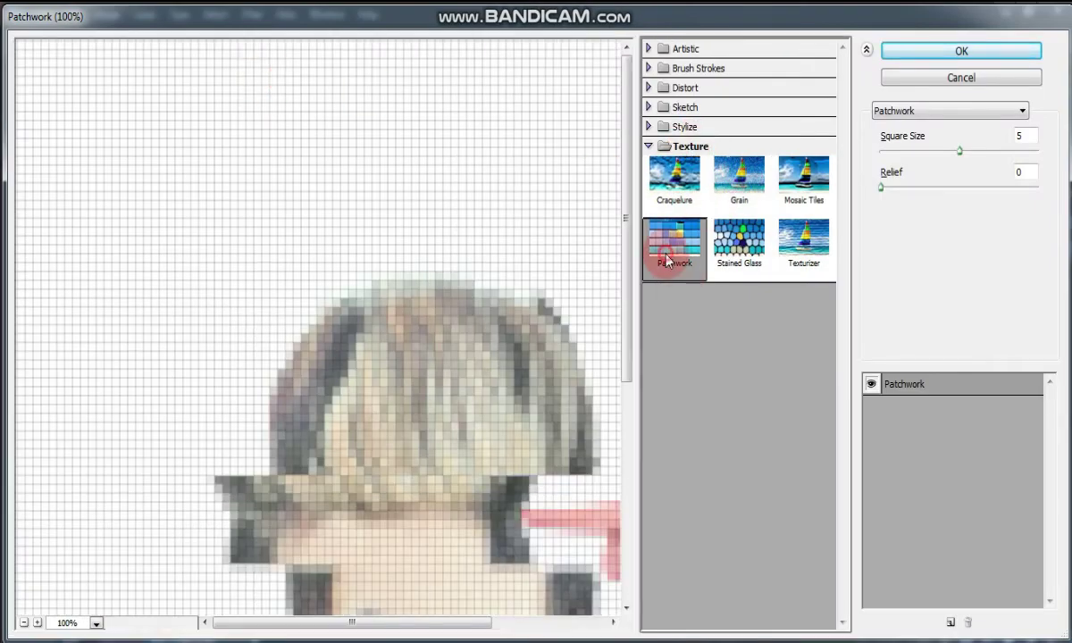
pyautogui.click(959, 154)
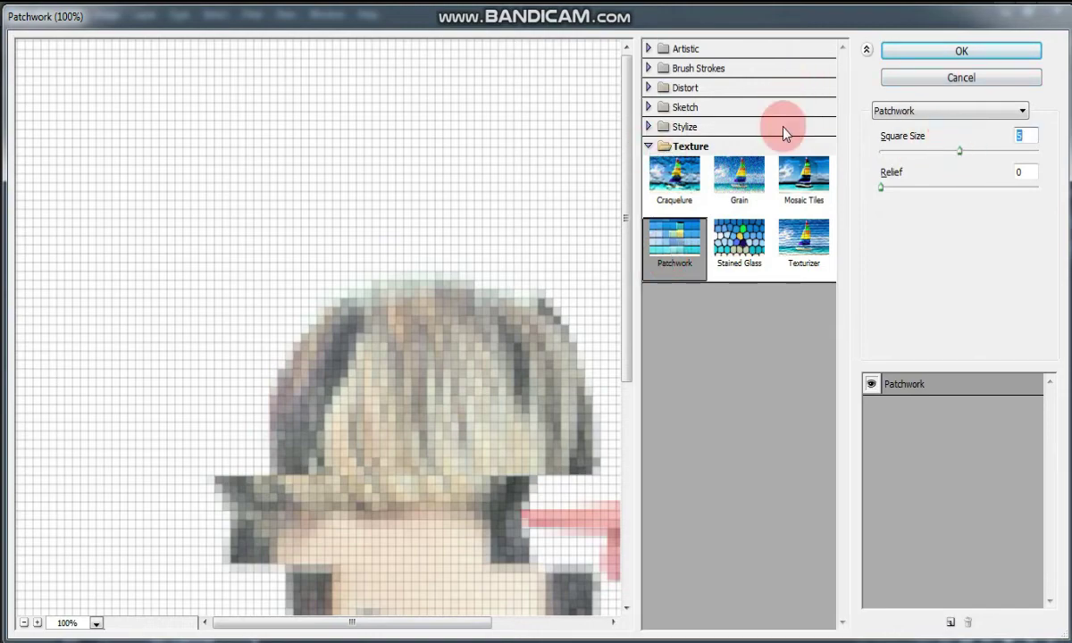
pyautogui.click(921, 54)
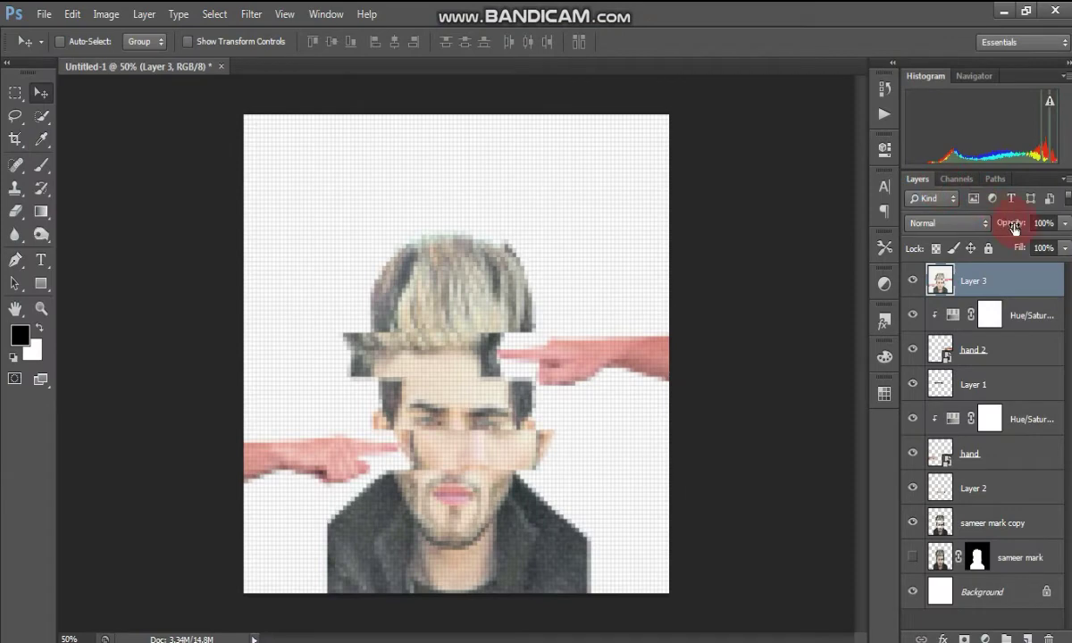
# Step: Lower the Patchwork layer's opacity to 26%
pyautogui.moveTo(1015, 230)
pyautogui.mouseDown()
pyautogui.moveTo(940, 230)
pyautogui.moveTo(959, 229)
pyautogui.mouseUp()
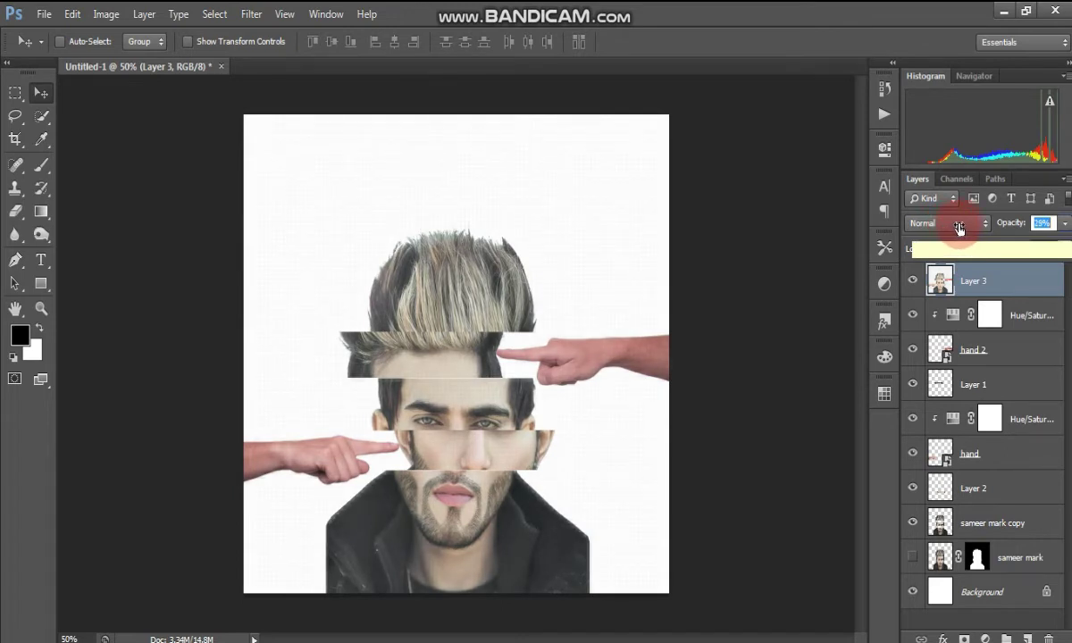
pyautogui.click(1005, 227)
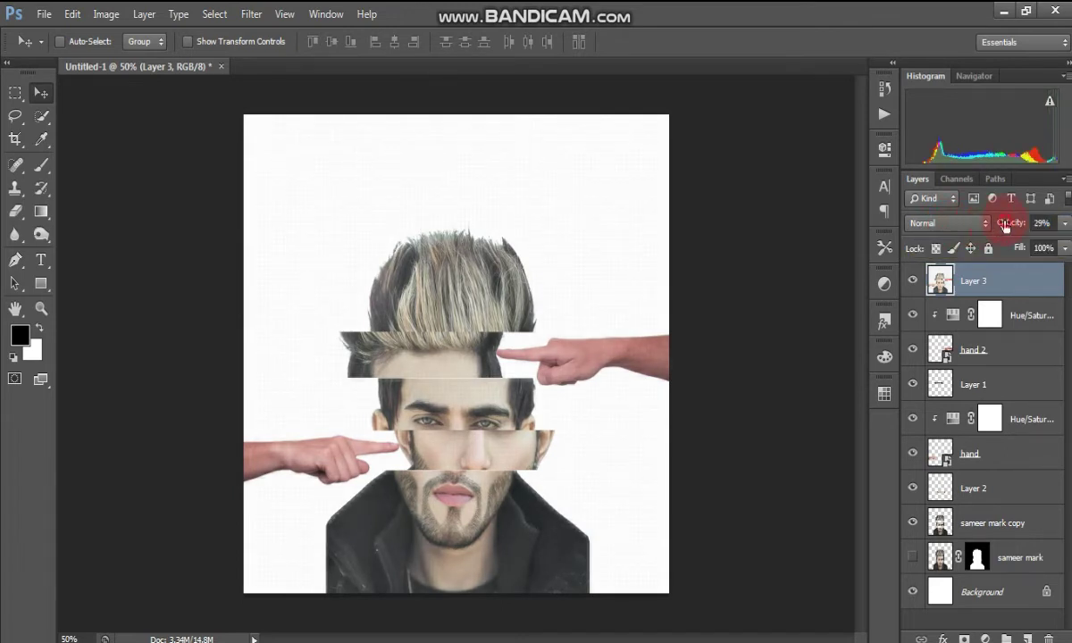
pyautogui.moveTo(1005, 227); pyautogui.dragTo(1000, 227)
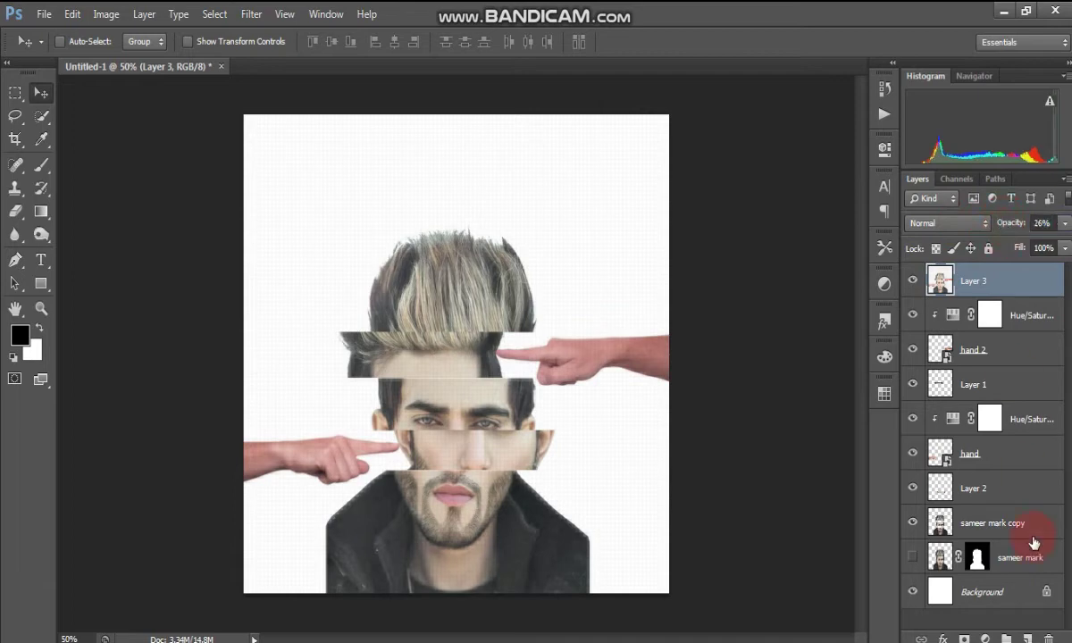
pyautogui.click(986, 640)
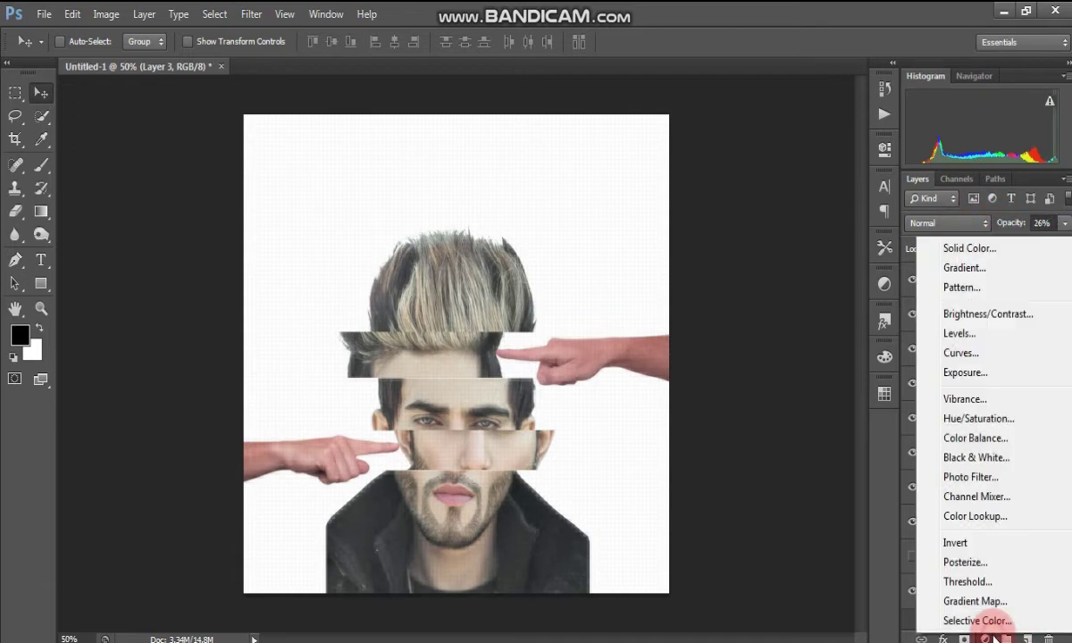
# Step: Add a Warming Filter (85) Photo Filter adjustment at 27% density and 77% layer opacity
pyautogui.click(972, 480)
pyautogui.moveTo(701, 272); pyautogui.dragTo(705, 269)
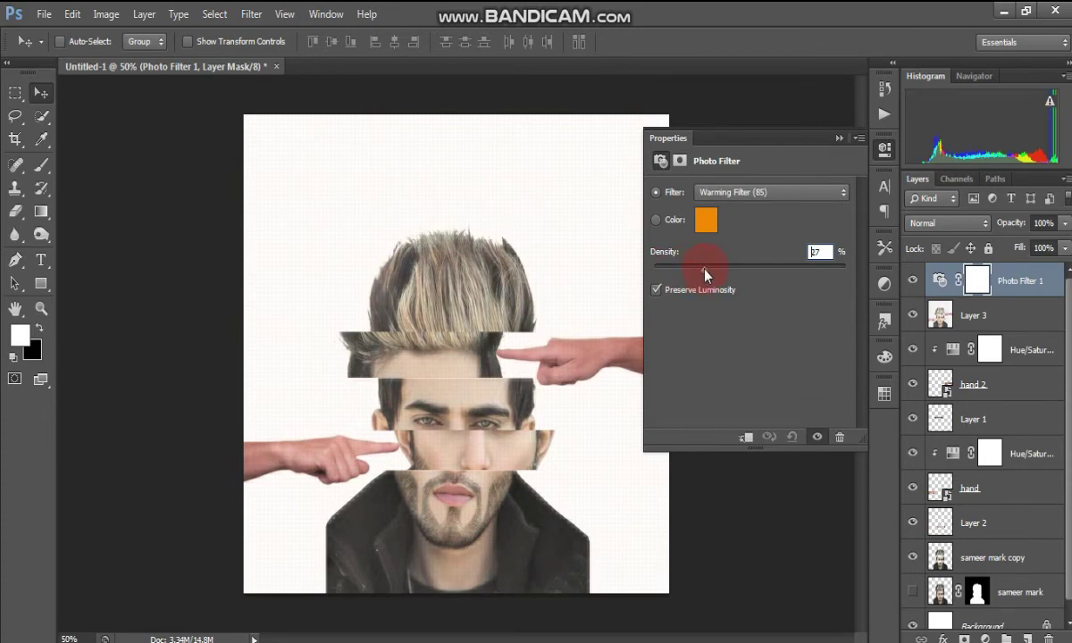
pyautogui.click(782, 178)
pyautogui.click(839, 138)
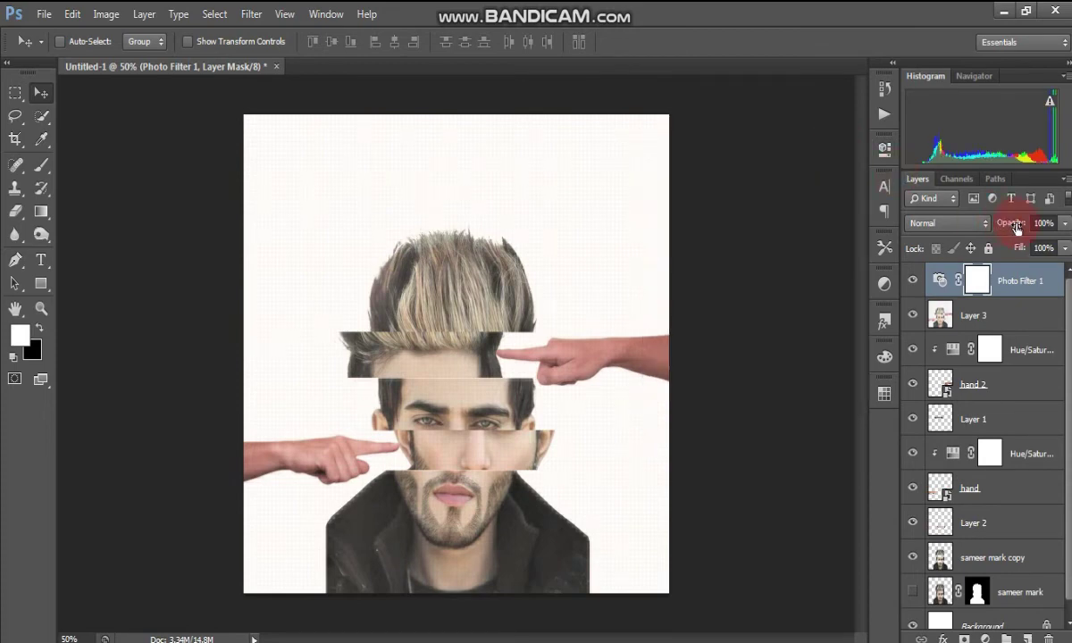
pyautogui.moveTo(1012, 224); pyautogui.dragTo(997, 222)
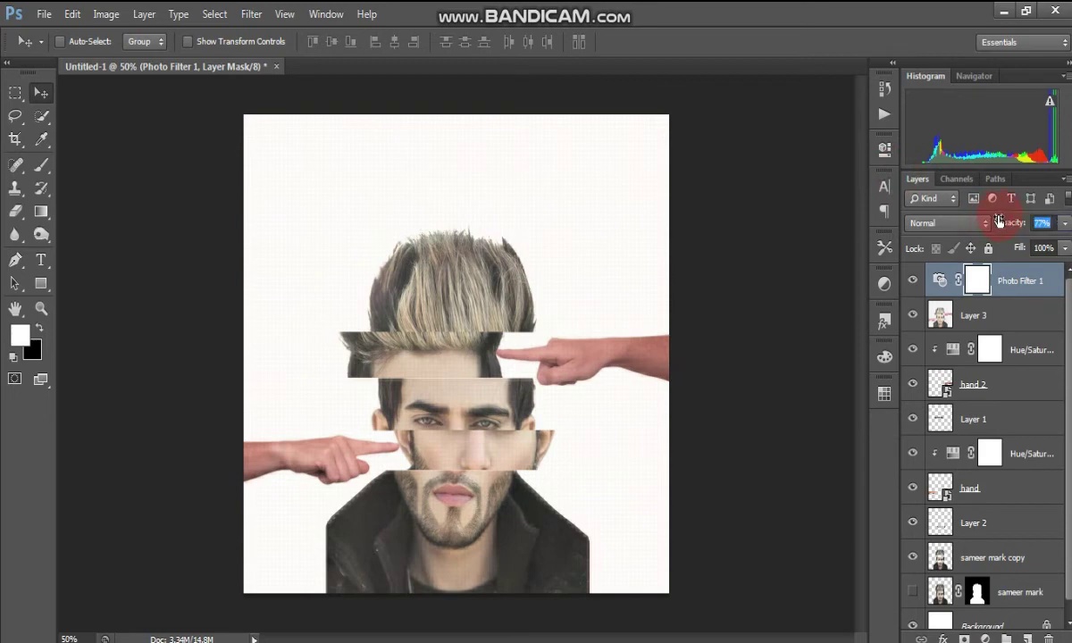
pyautogui.click(355, 196)
pyautogui.click(43, 13)
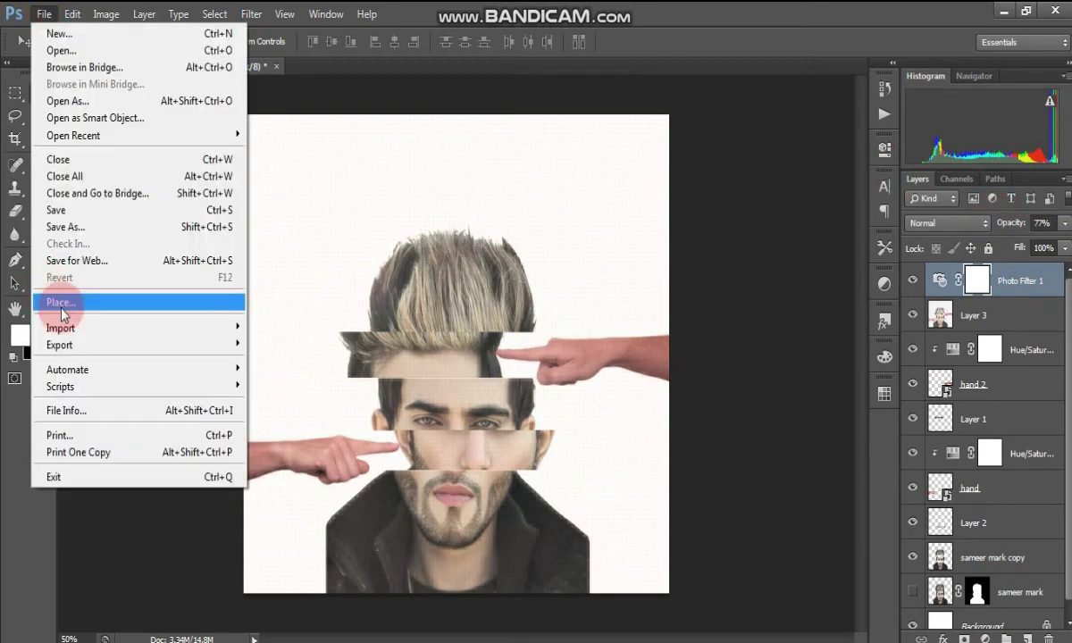
# Step: Place the logo 2 image, scaled to about 205%, in the canvas's top-right corner
pyautogui.click(90, 304)
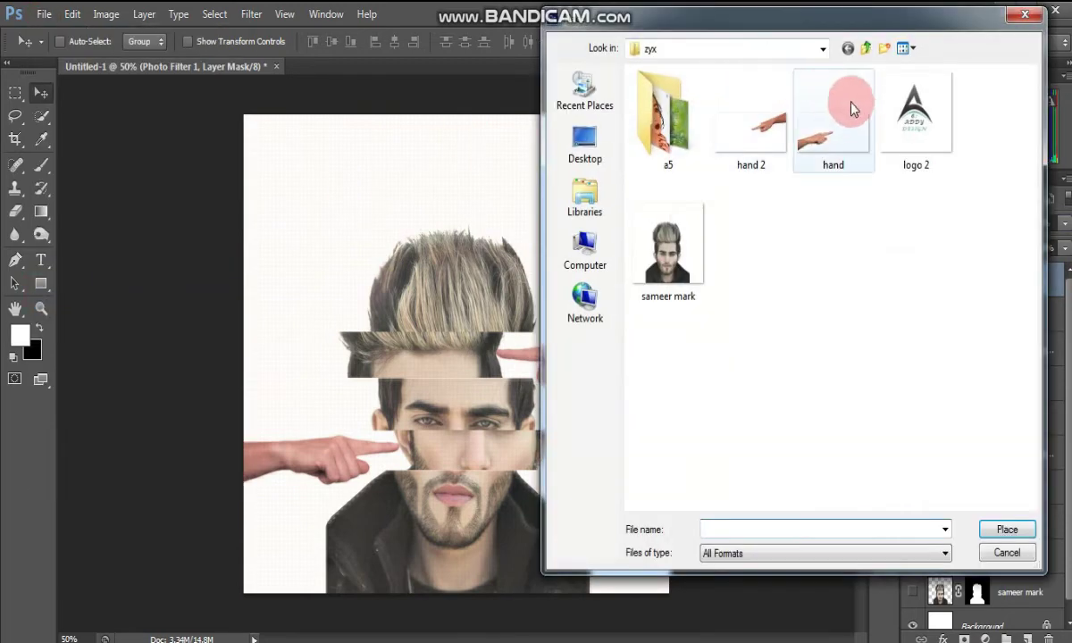
pyautogui.click(913, 112)
pyautogui.click(1006, 530)
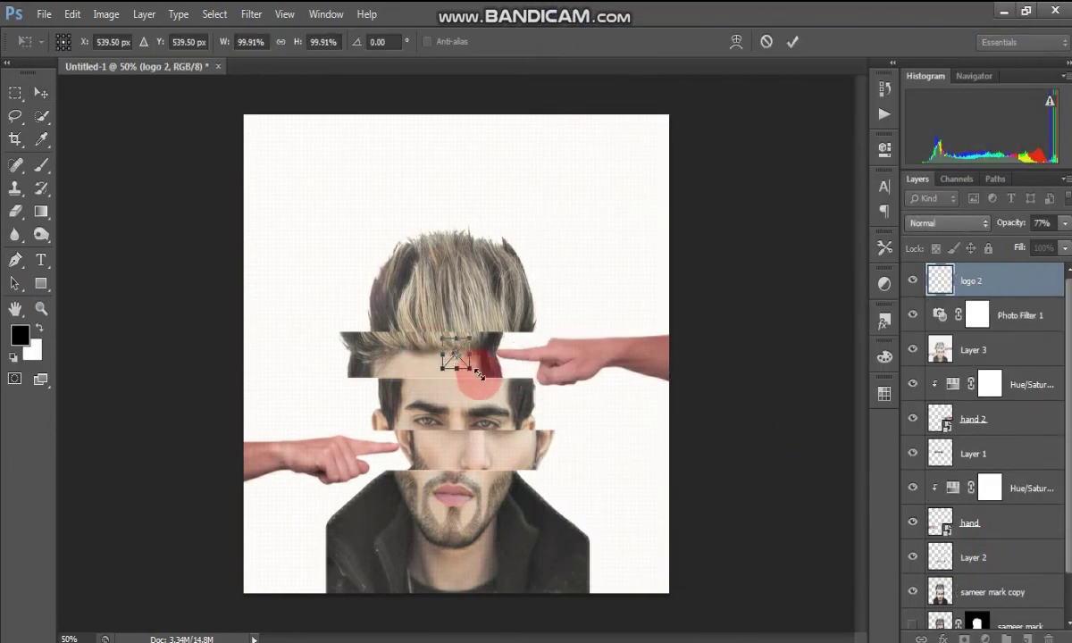
pyautogui.moveTo(468, 369)
pyautogui.mouseDown()
pyautogui.moveTo(484, 381)
pyautogui.moveTo(662, 139)
pyautogui.mouseUp()
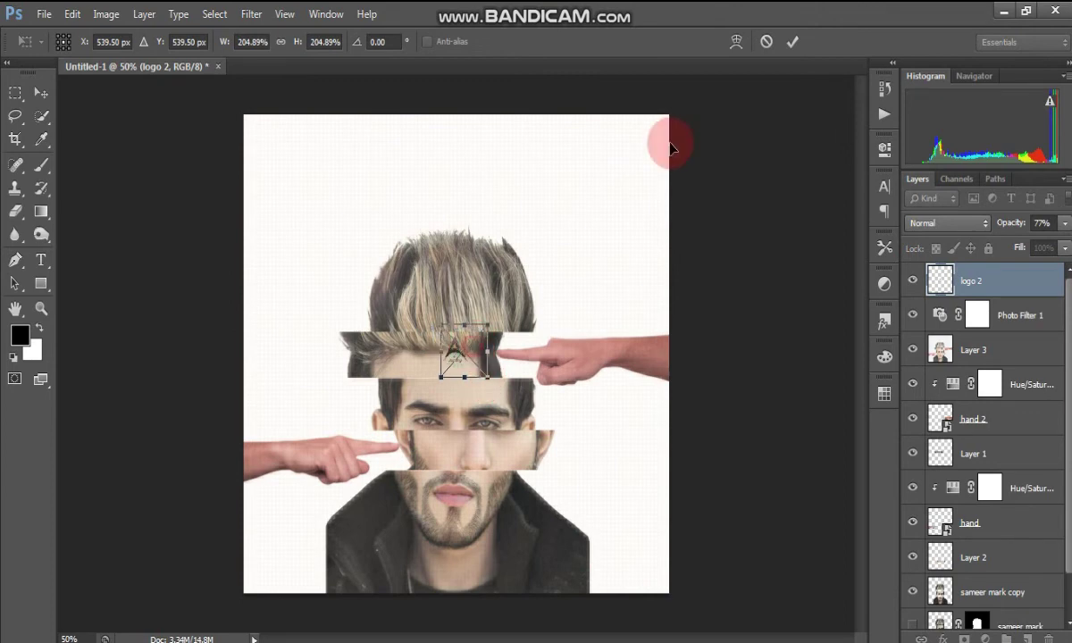
pyautogui.click(792, 42)
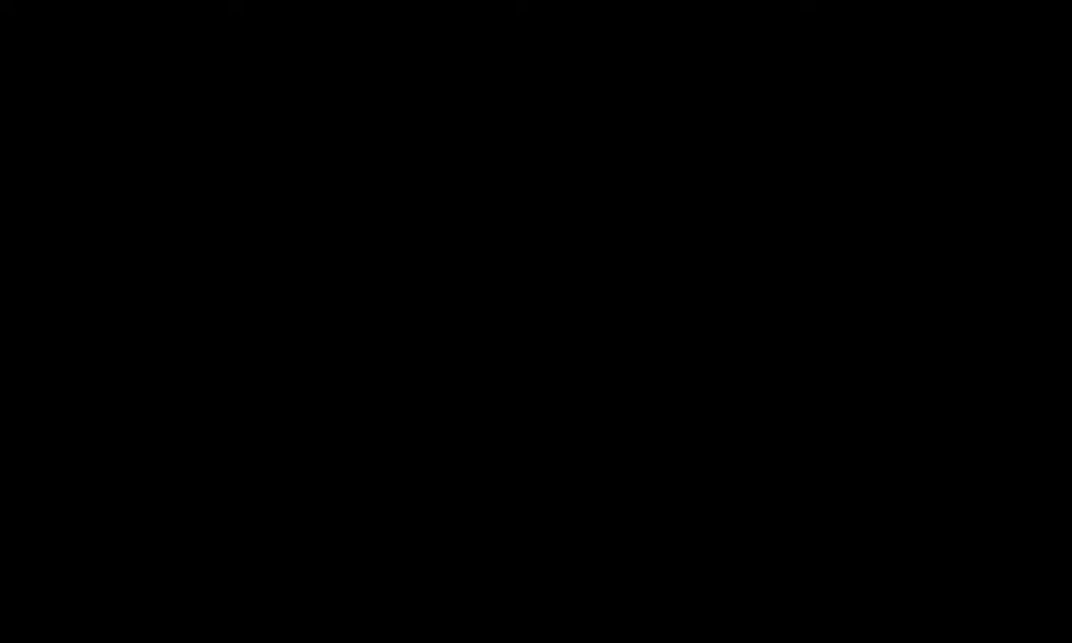